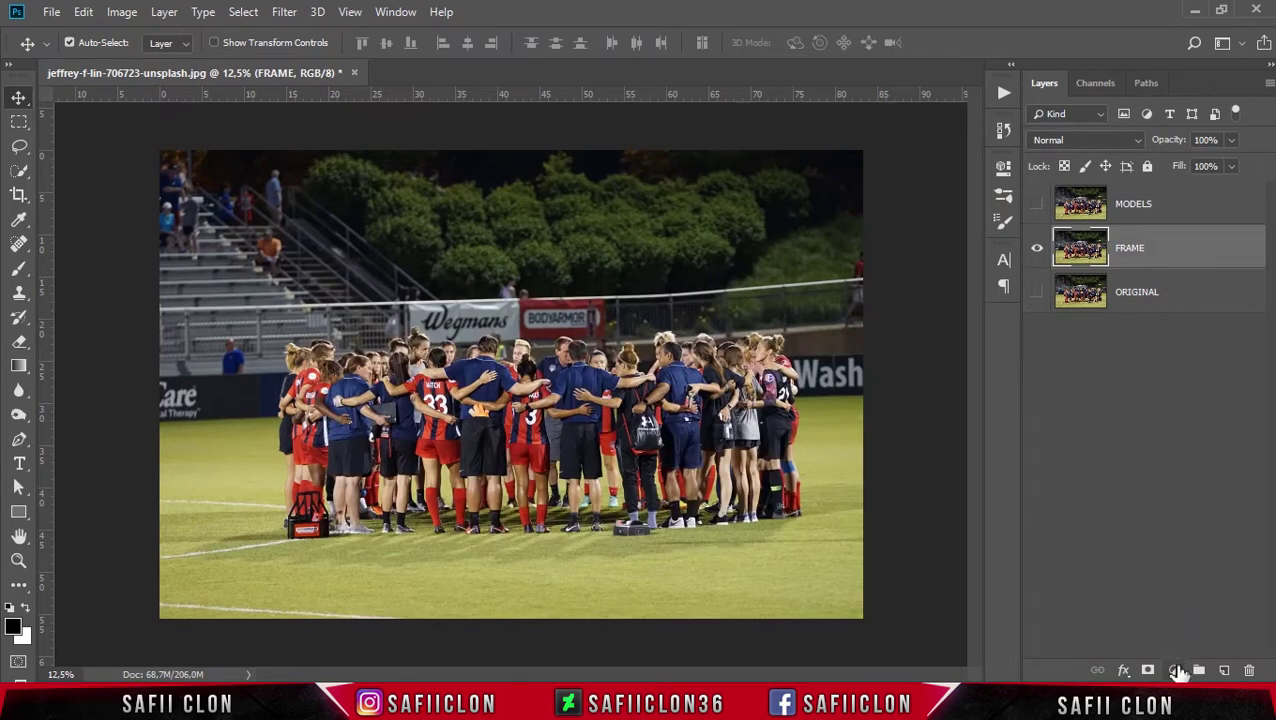
Add a Gradient fill layer above the FRAME layer and base it on the Foreground to Background preset.
left_click(1175, 671)
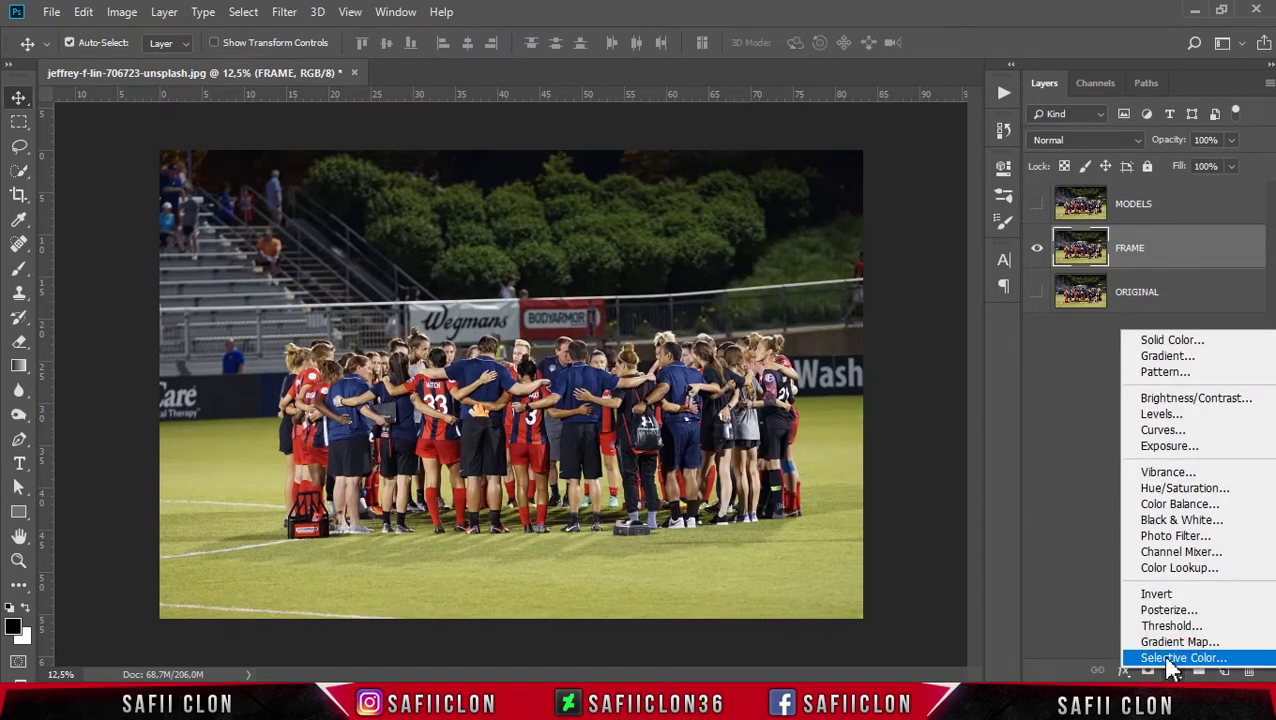
left_click(1166, 358)
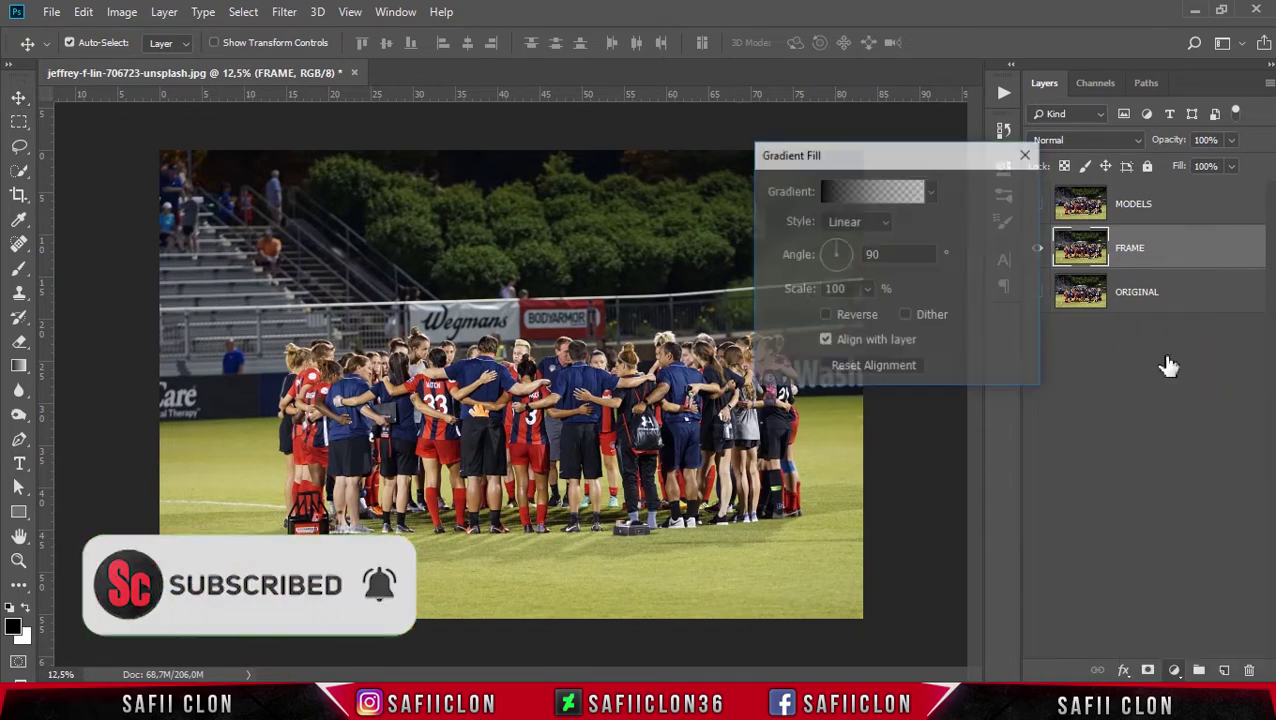
left_click(876, 194)
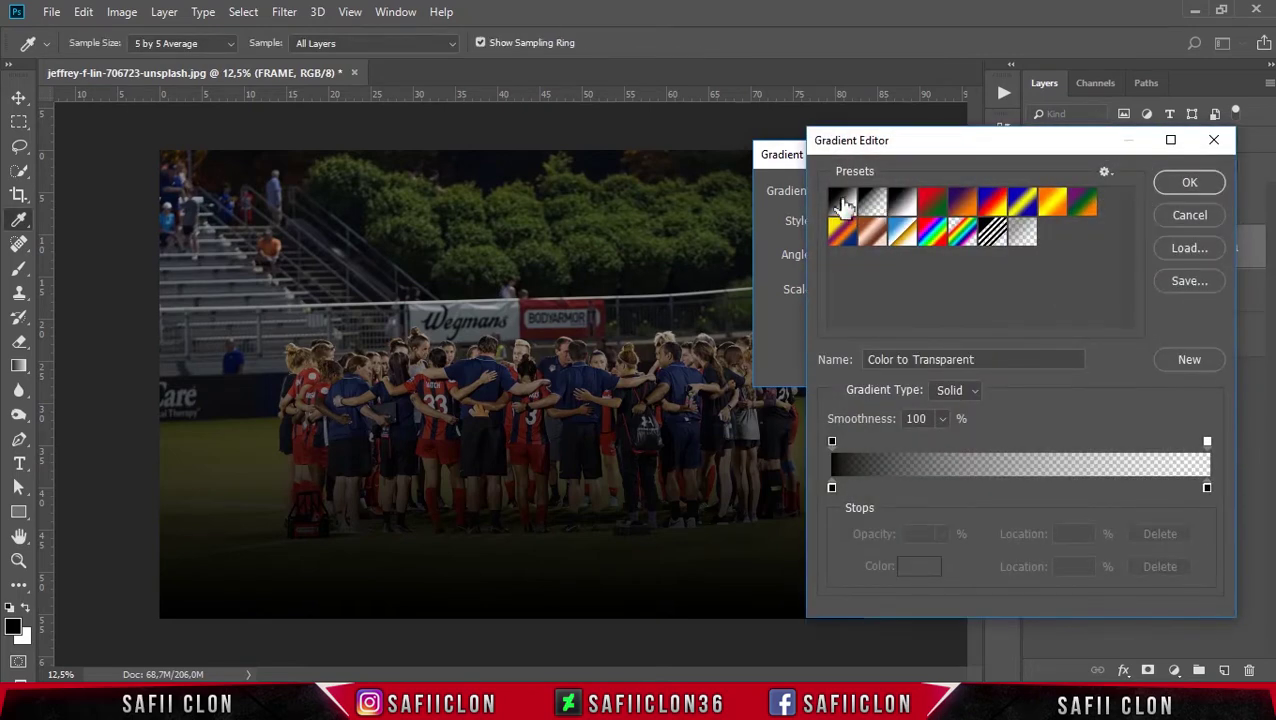
left_click(841, 202)
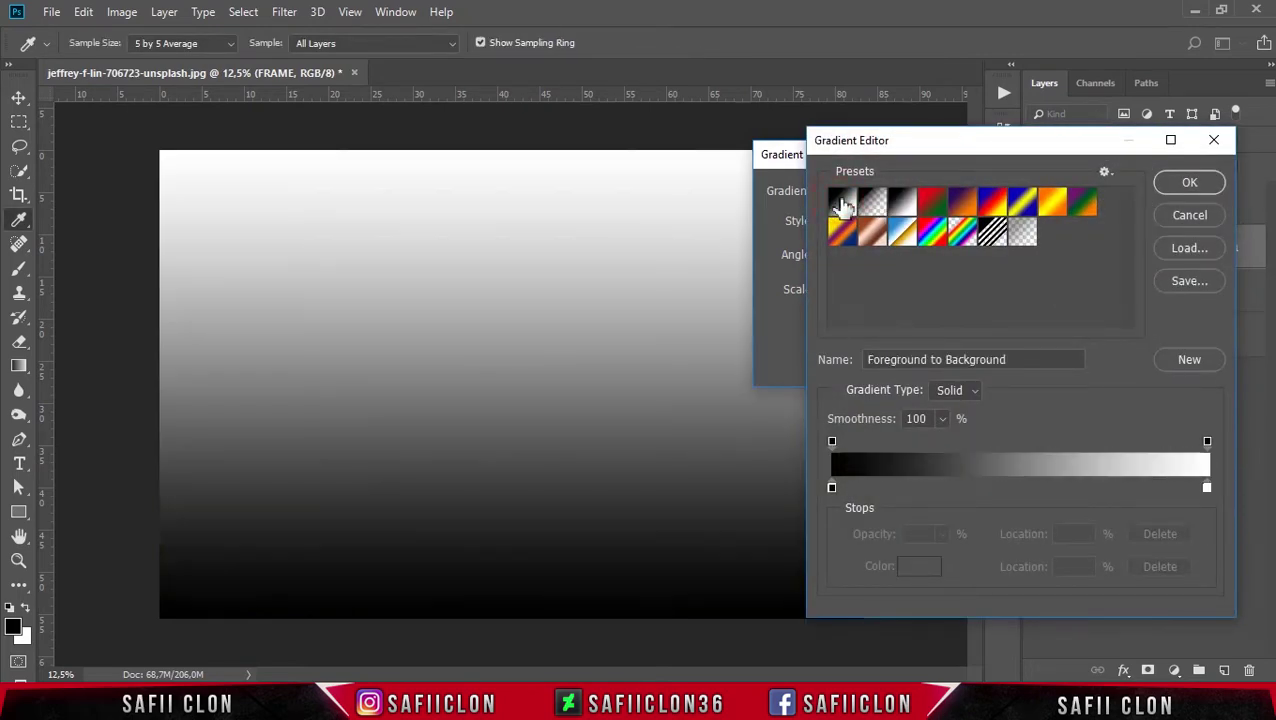
Set the gradient's starting black color stop at location 0% to #053e58.
left_click(831, 489)
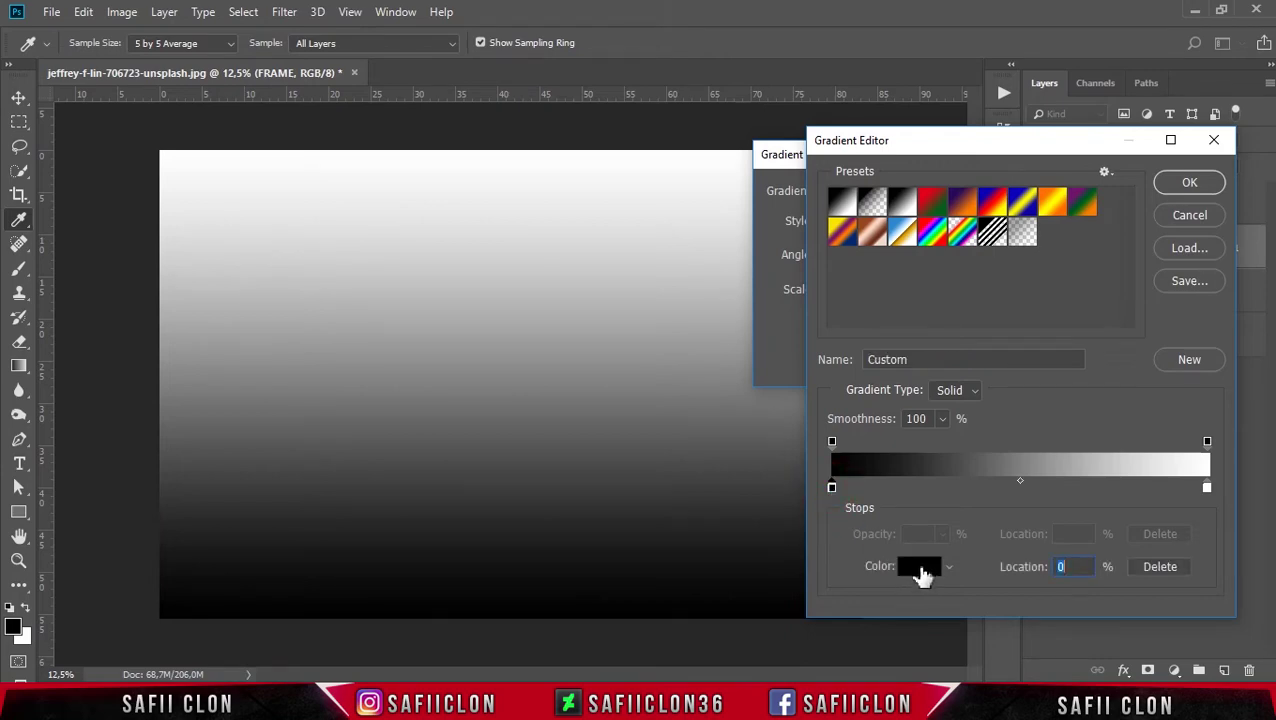
left_click(921, 568)
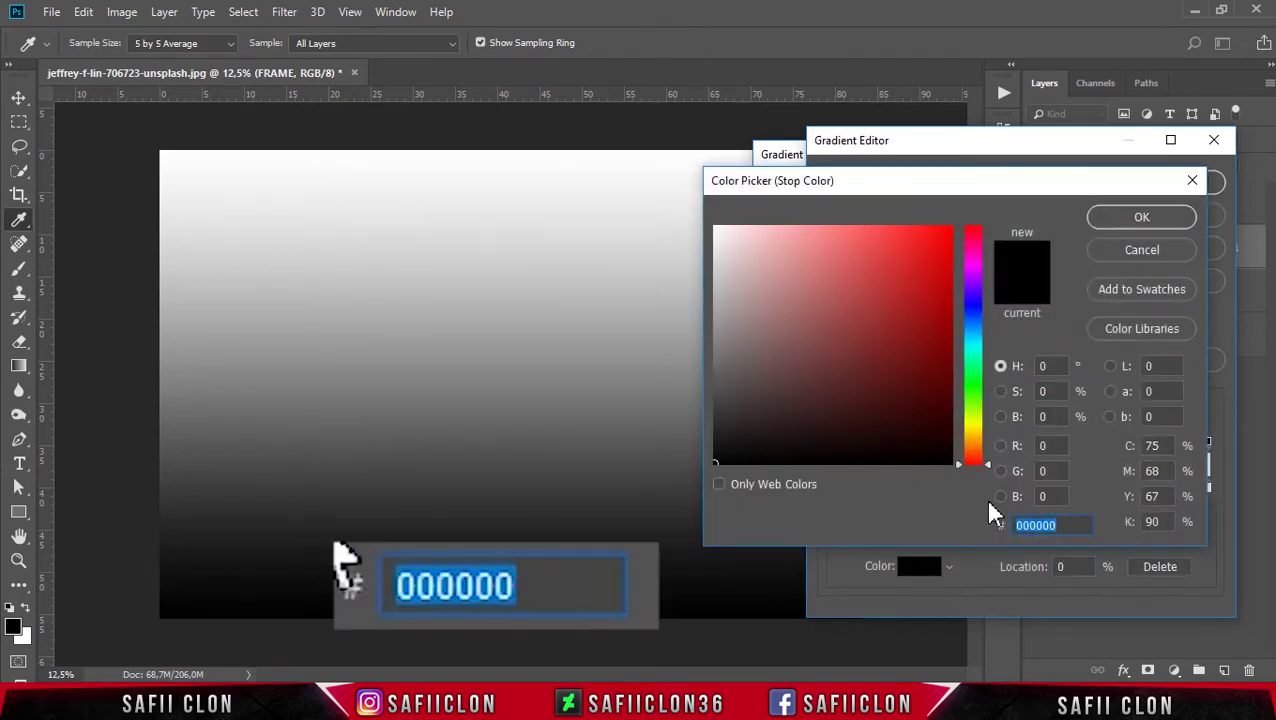
type("0")
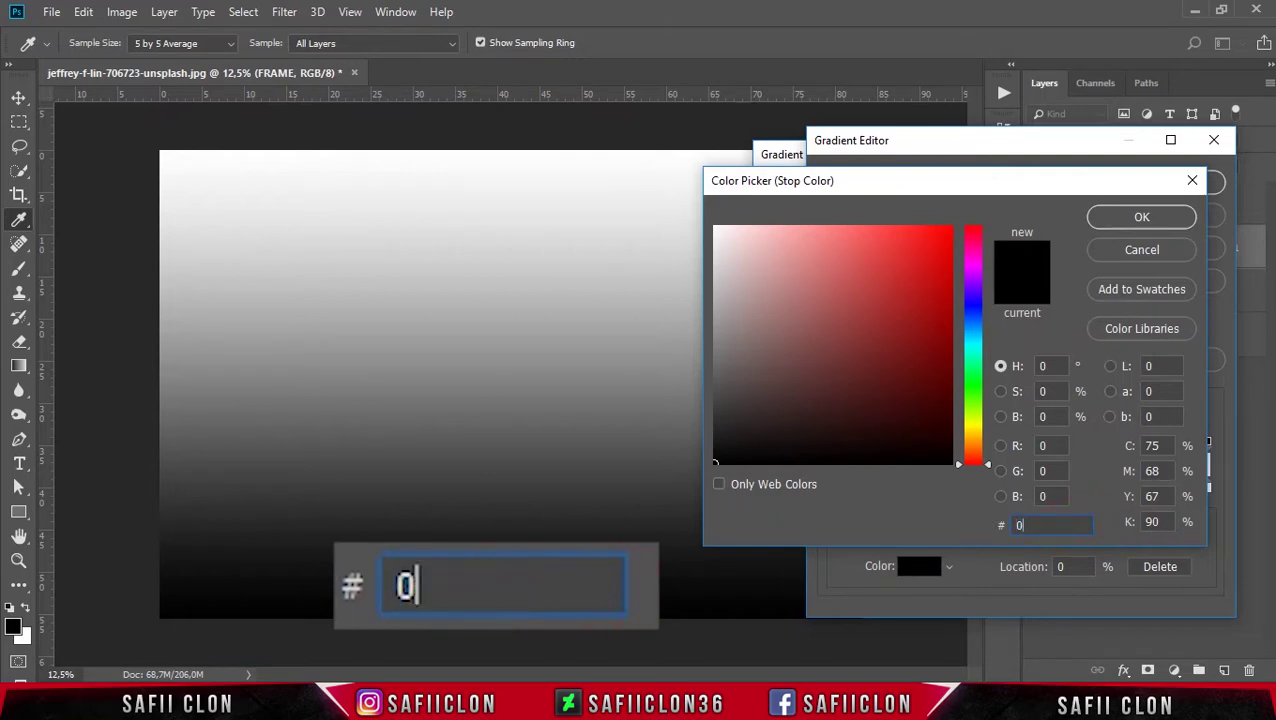
type("53e")
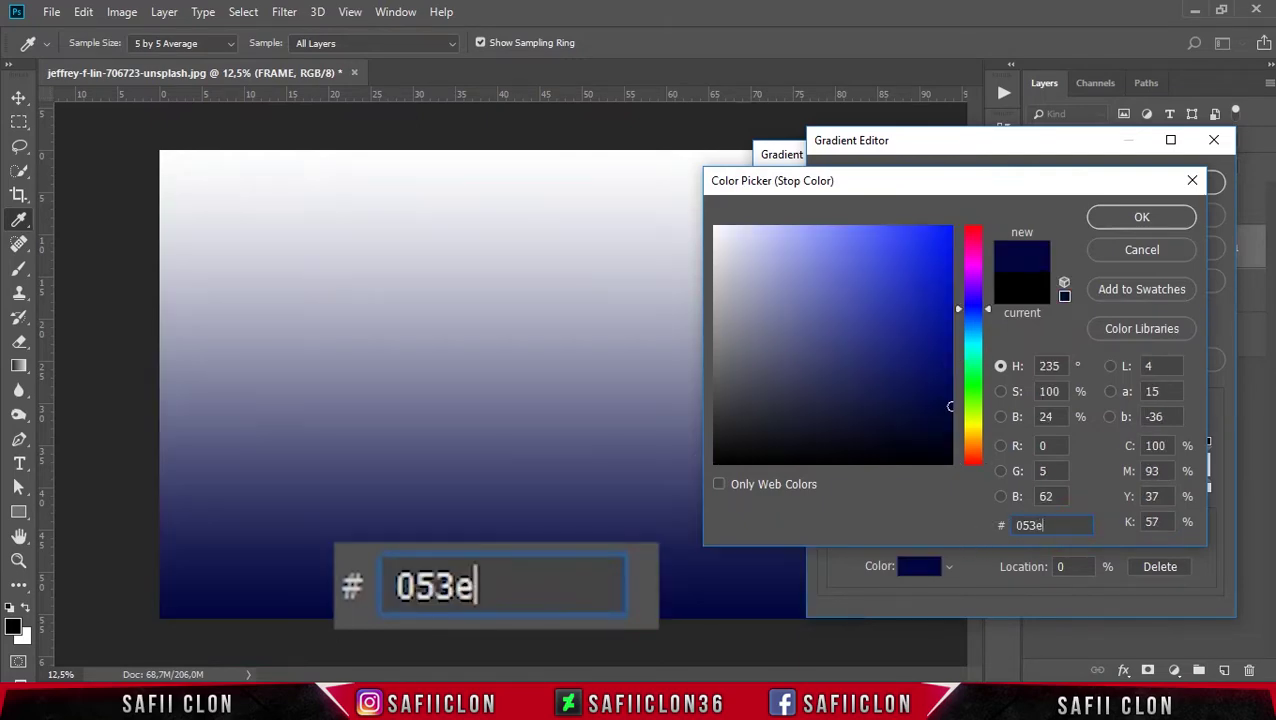
type("58")
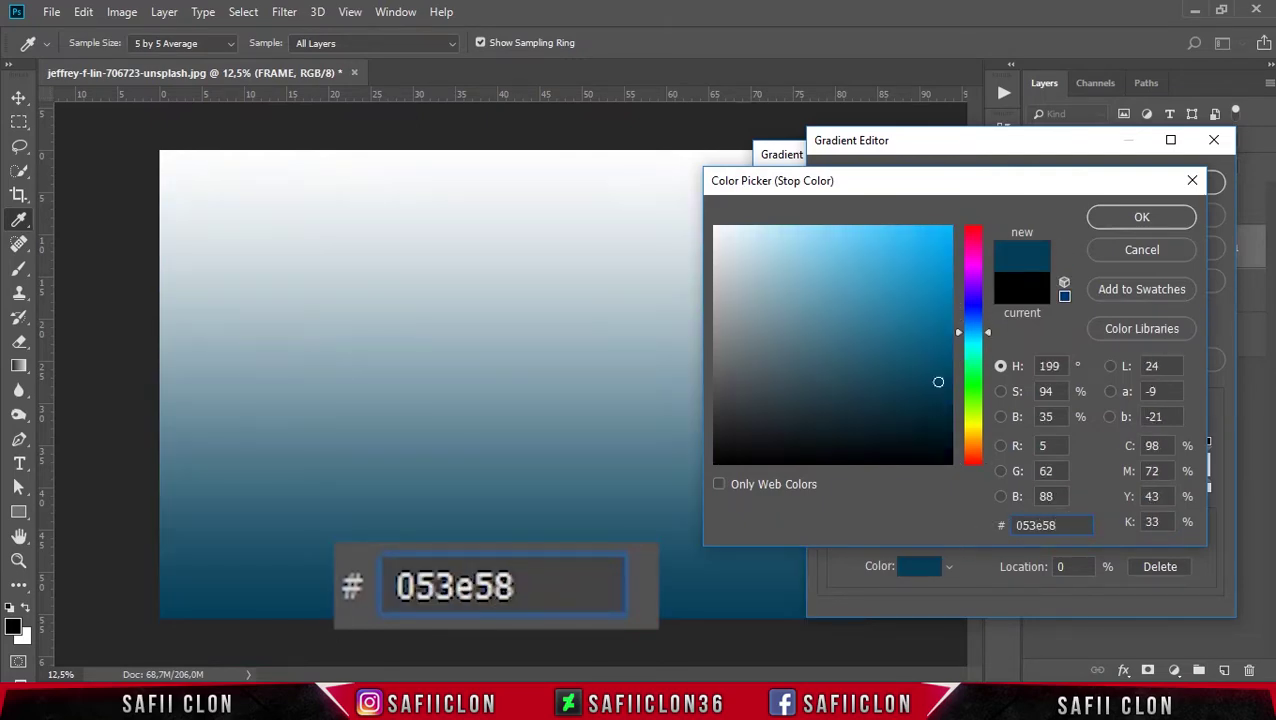
double_click(1075, 525)
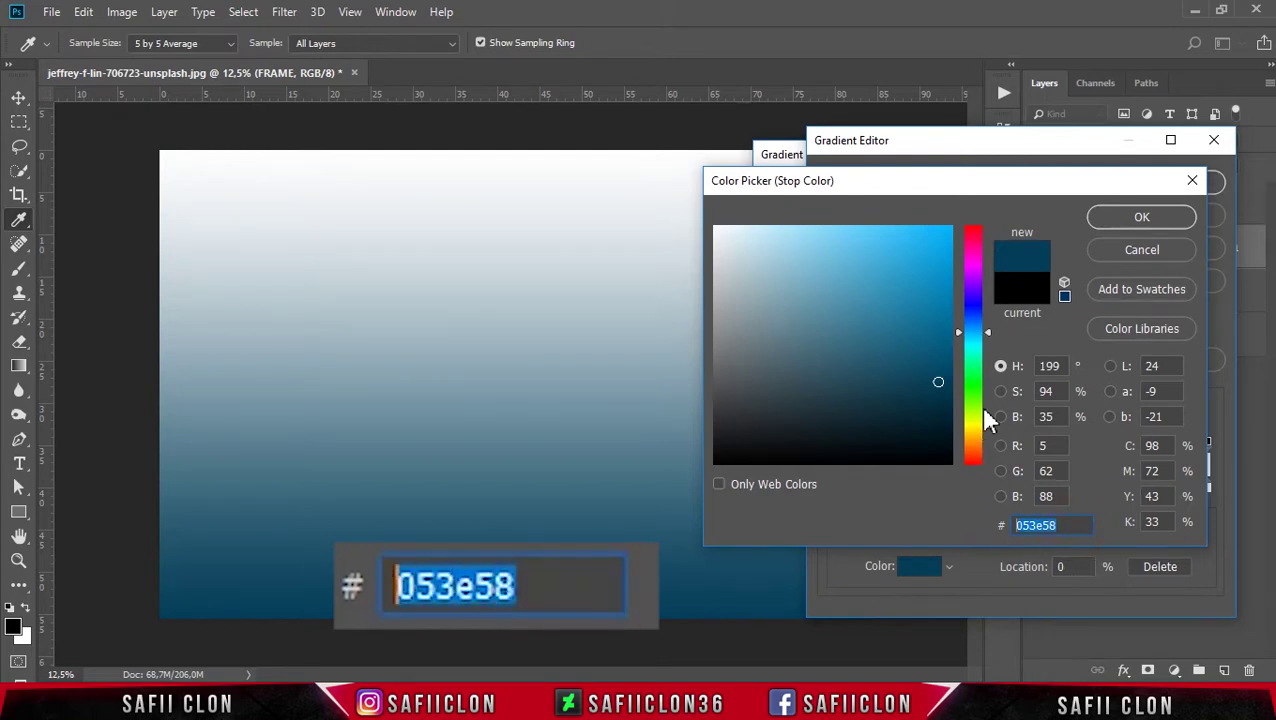
left_click(1140, 218)
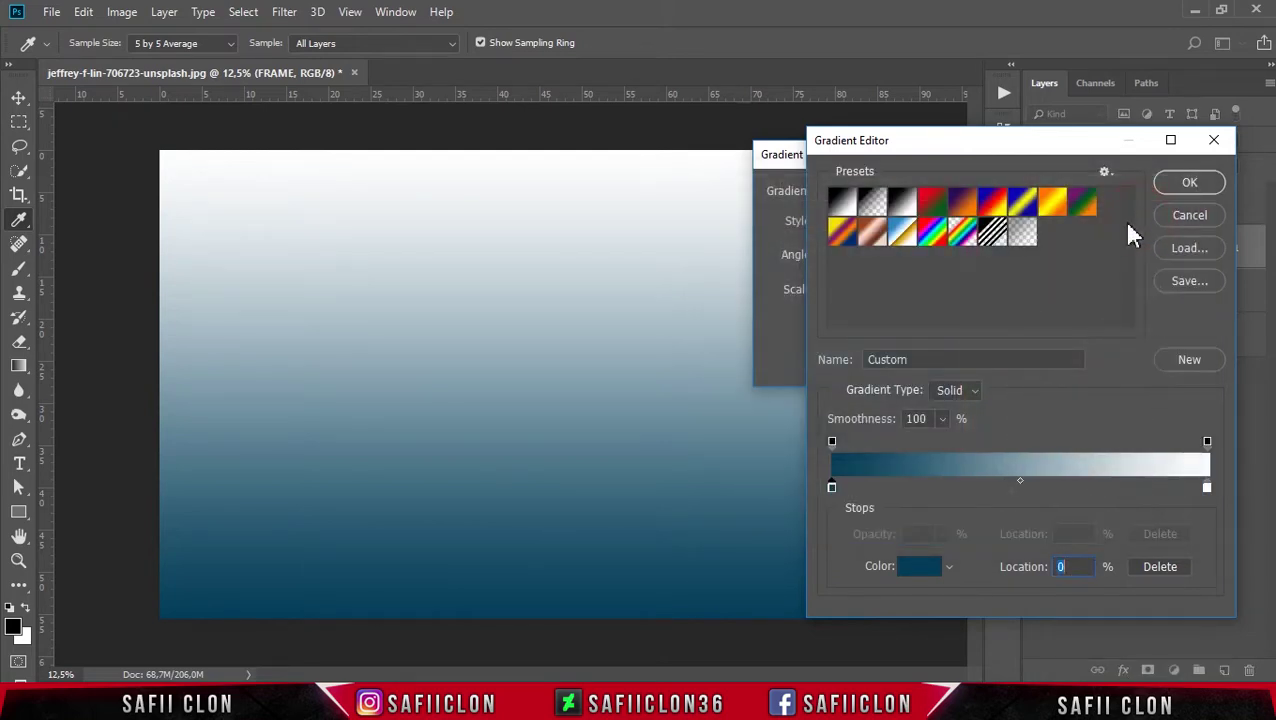
Set the gradient's white color stop at location 100% to #3fb8f1 and accept the edited gradient.
left_click(1206, 489)
left_click(918, 569)
double_click(1040, 525)
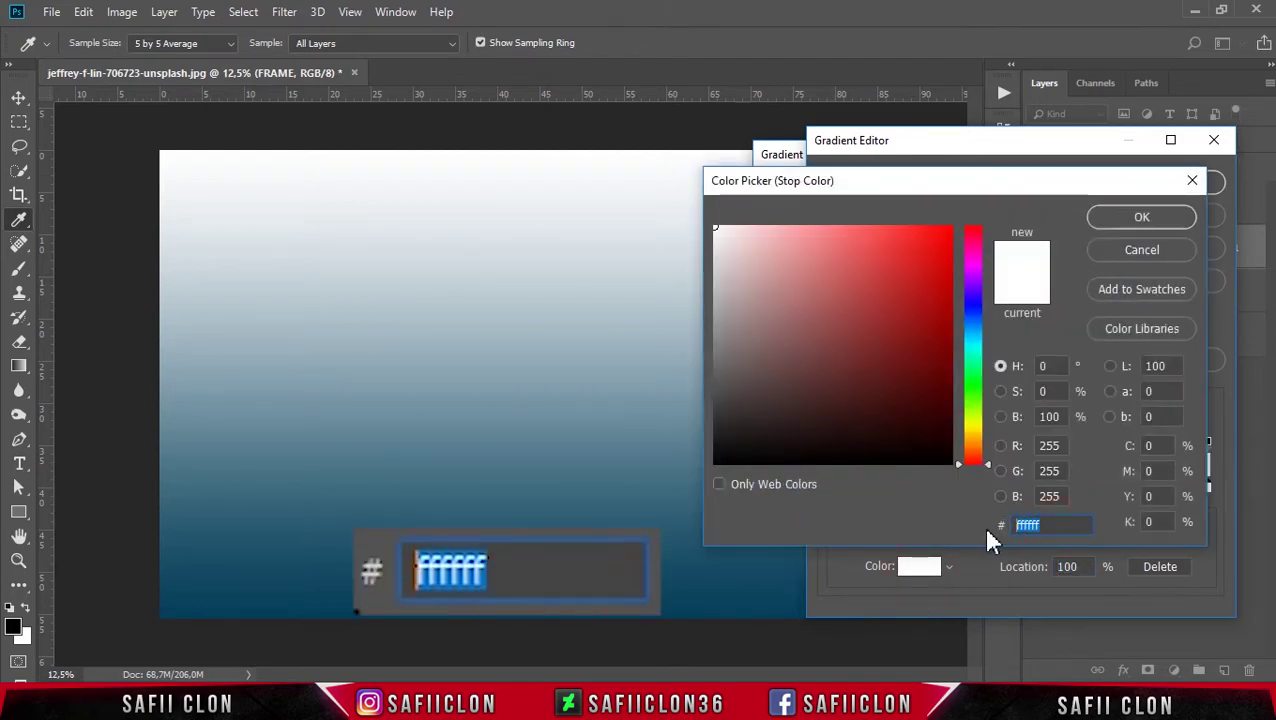
type("3f")
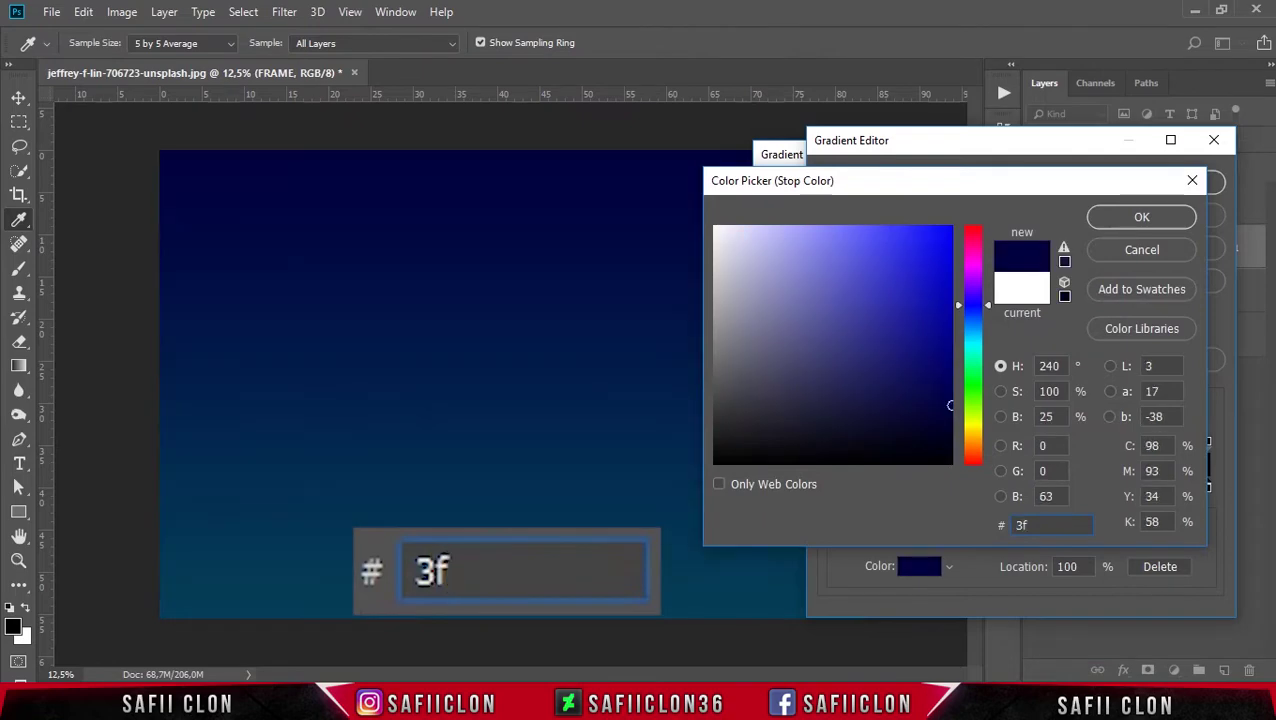
type("b8")
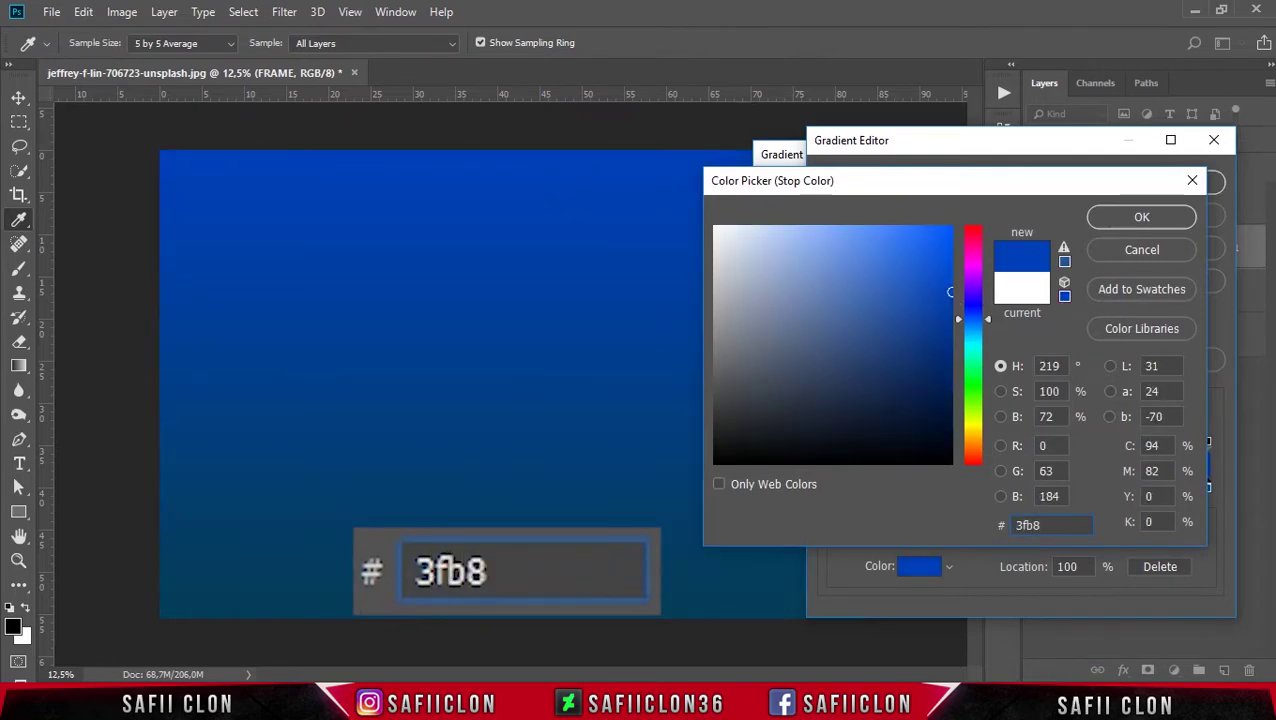
type("f1")
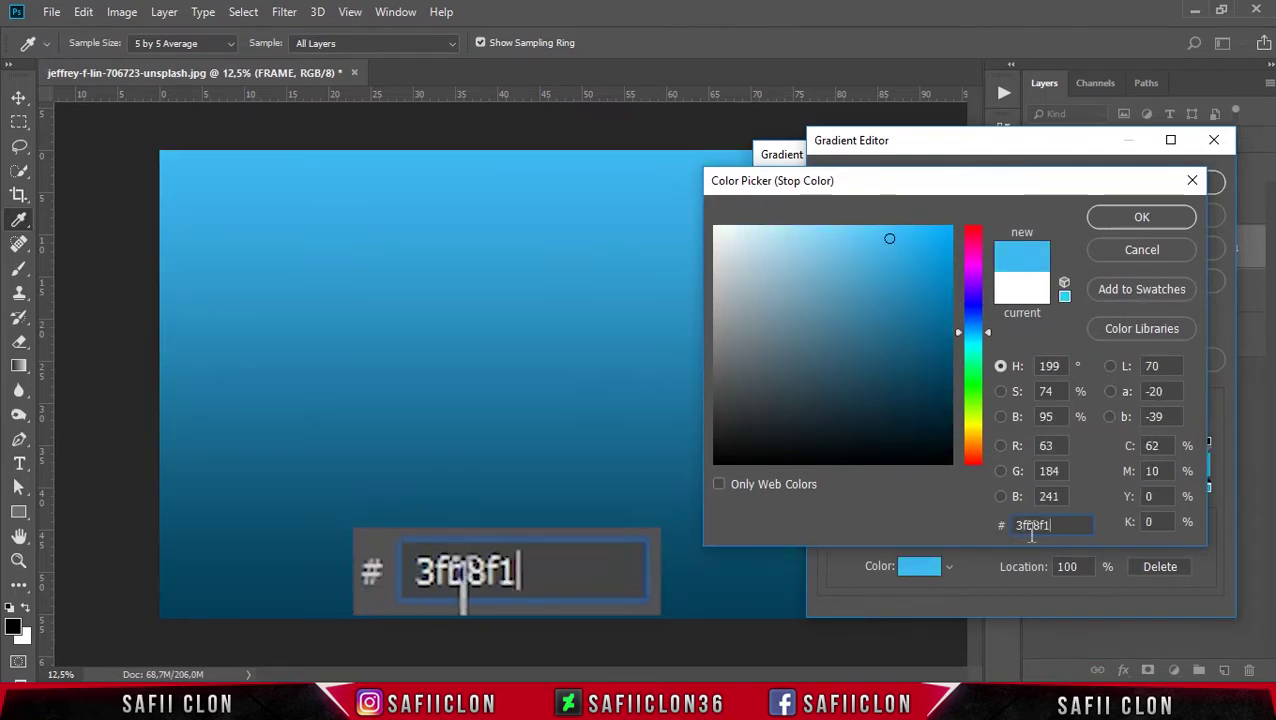
left_click_drag(1052, 525, 997, 522)
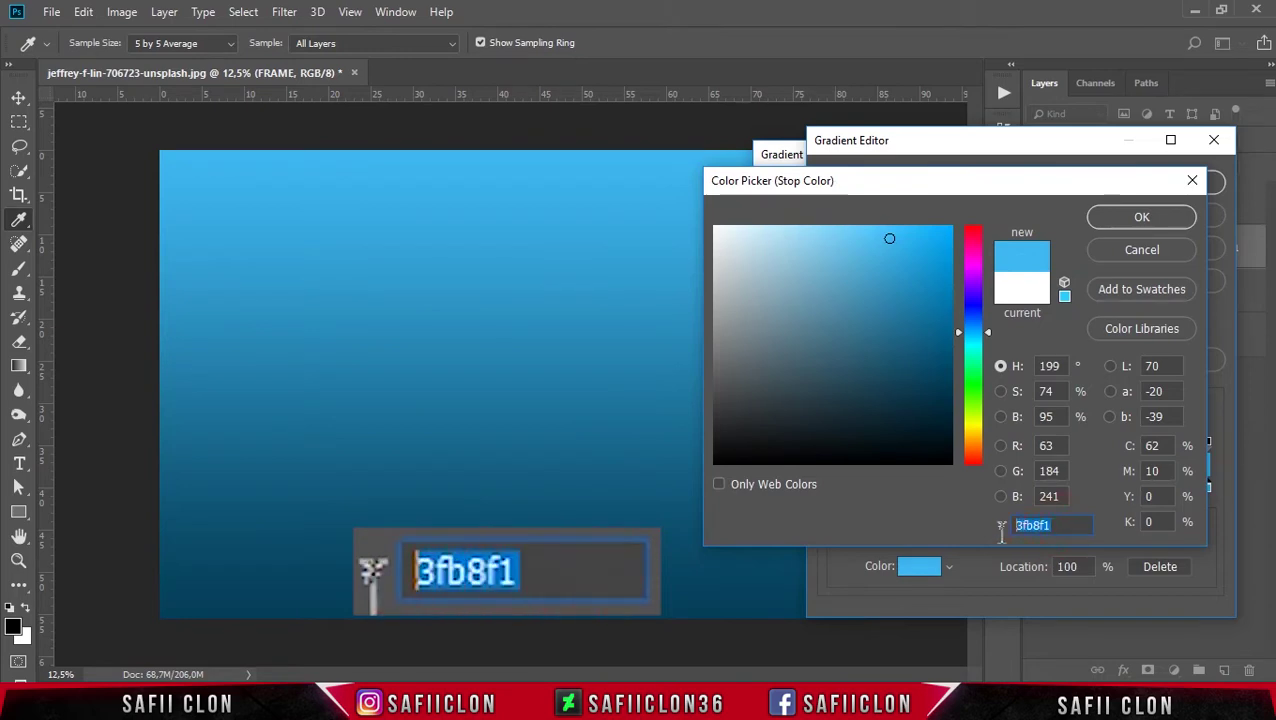
left_click(1139, 219)
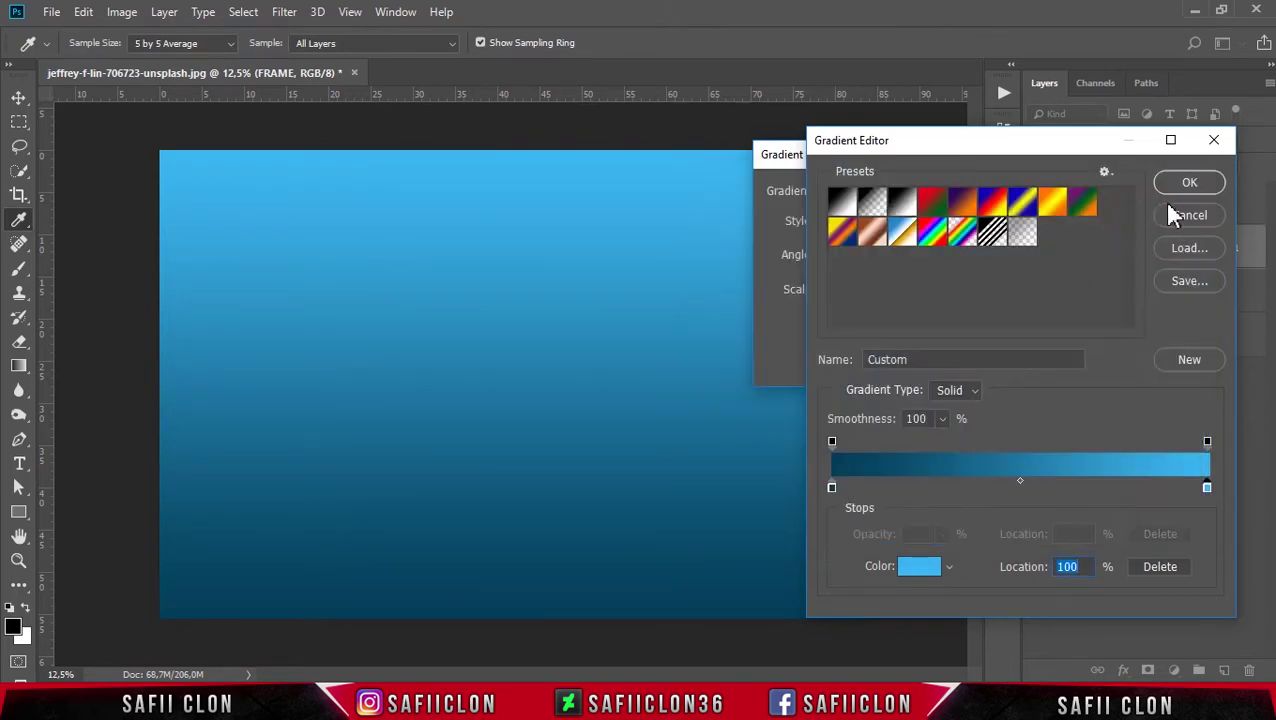
left_click(1187, 186)
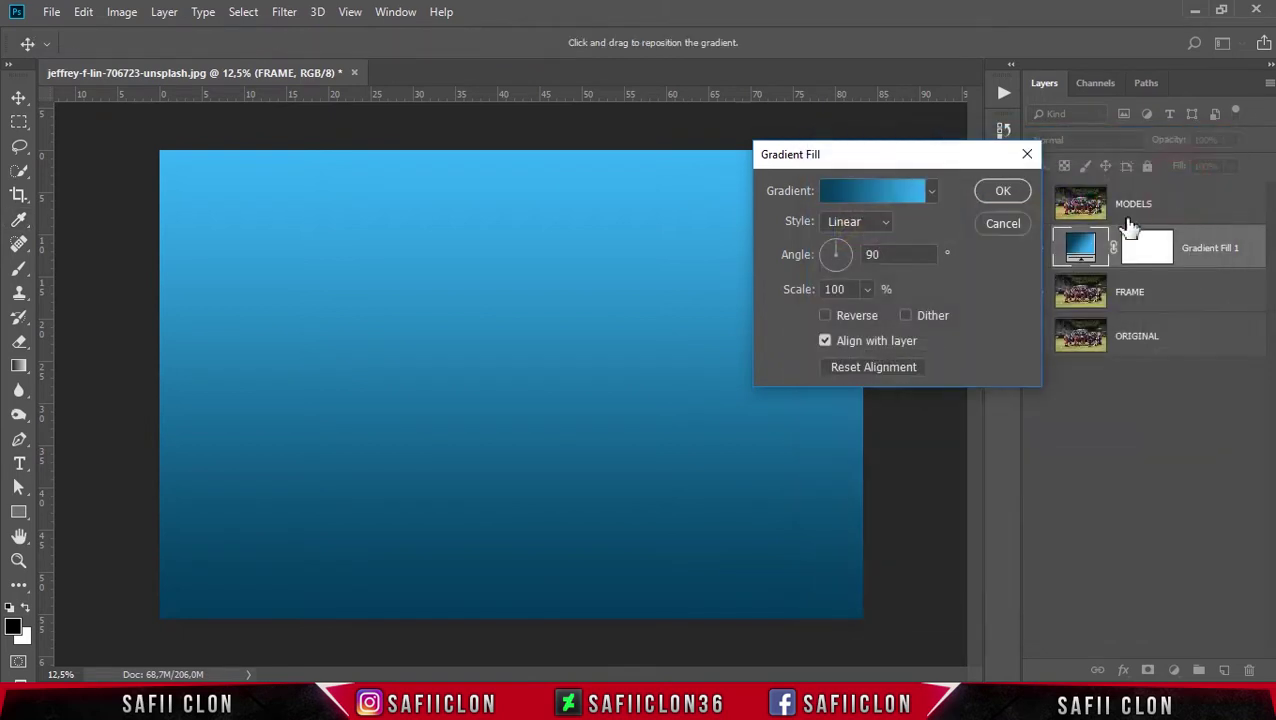
Make the gradient fill Radial and reversed with a scale of 210%, and apply it.
left_click(860, 228)
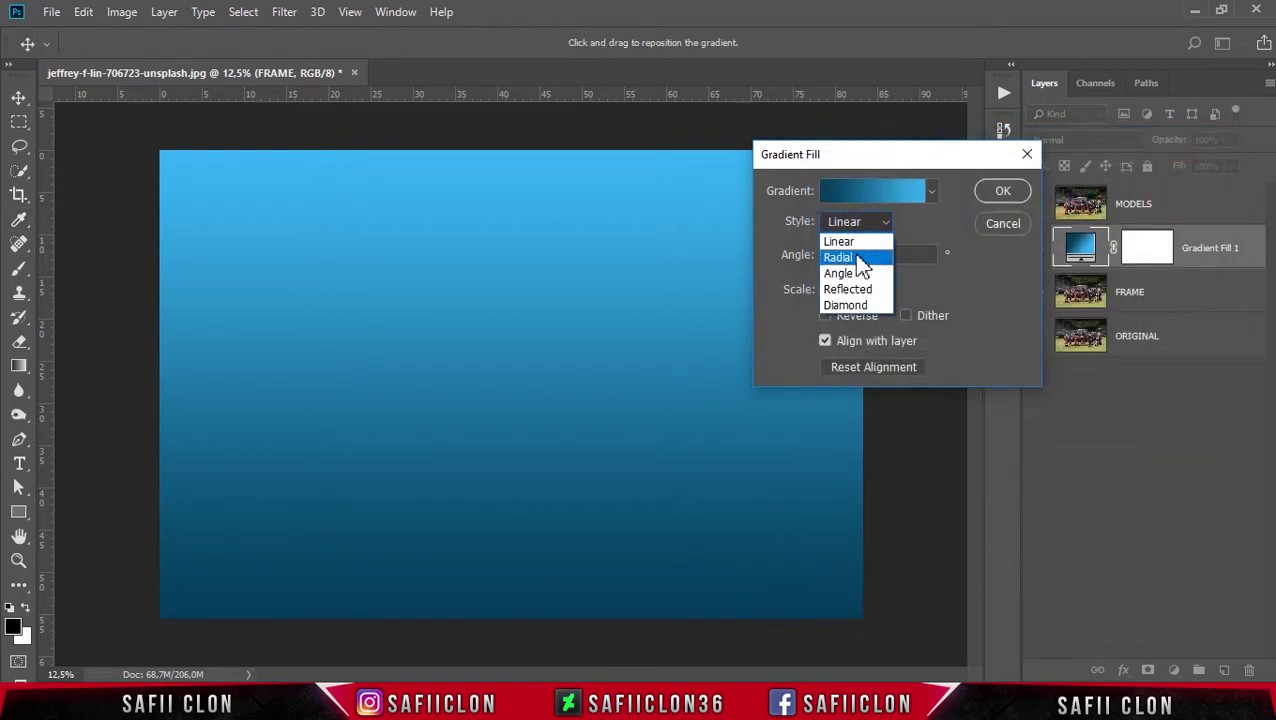
left_click(858, 260)
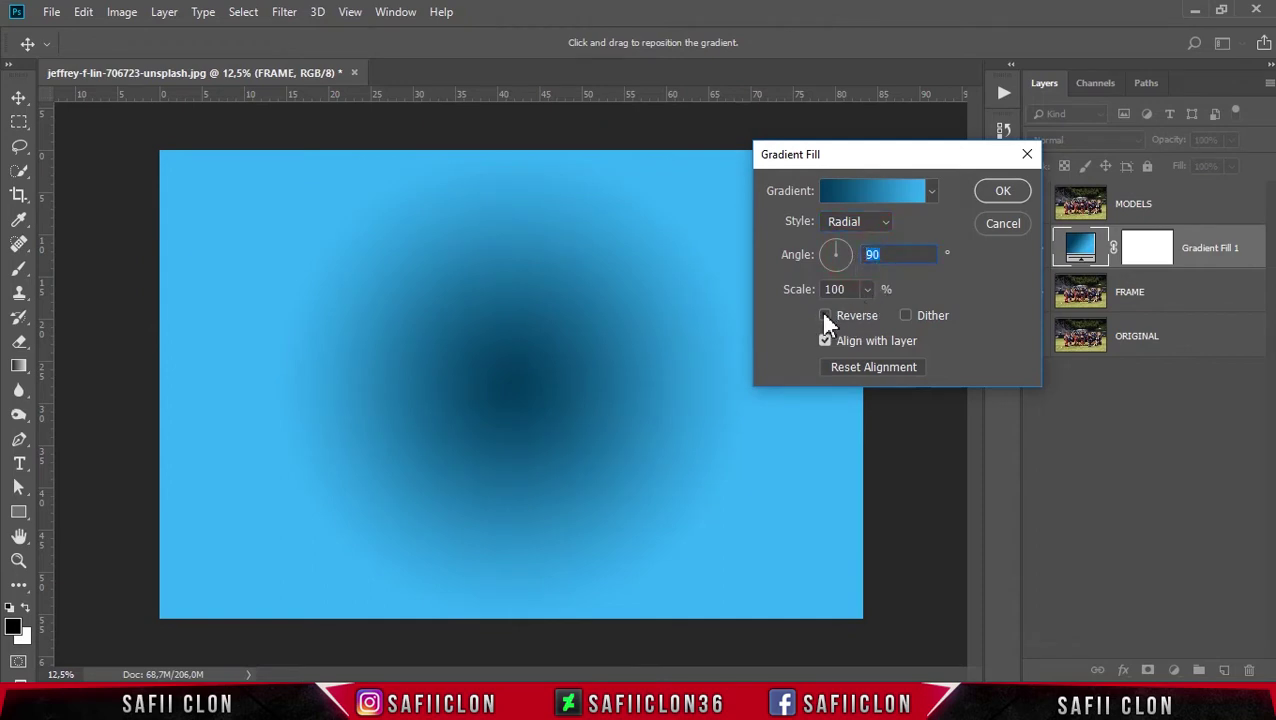
left_click(825, 316)
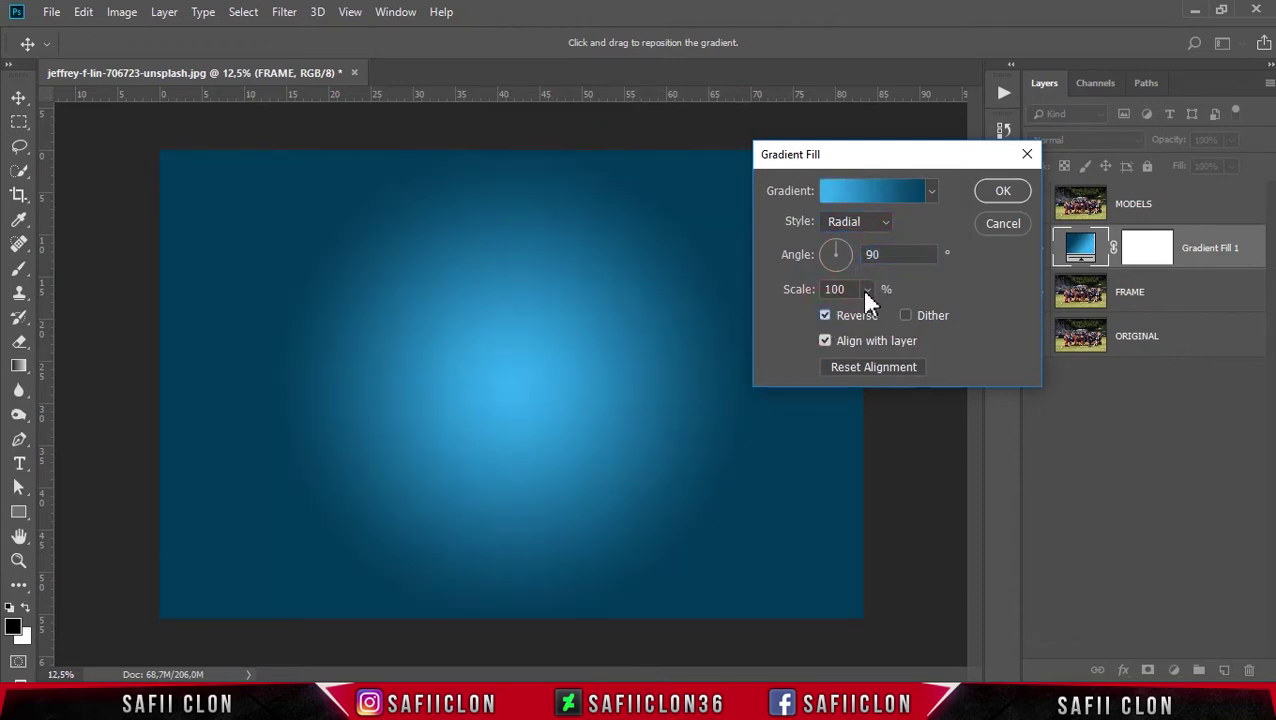
left_click(867, 289)
left_click_drag(865, 312, 872, 314)
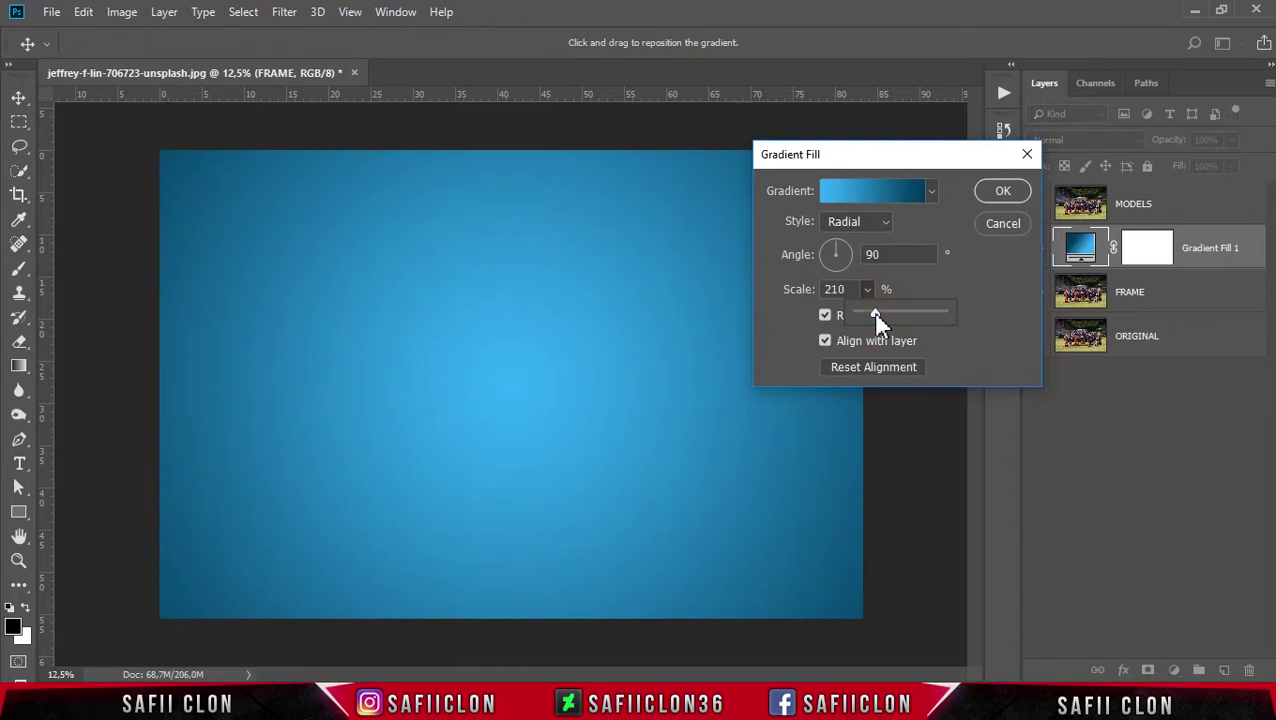
left_click(997, 311)
left_click(1001, 191)
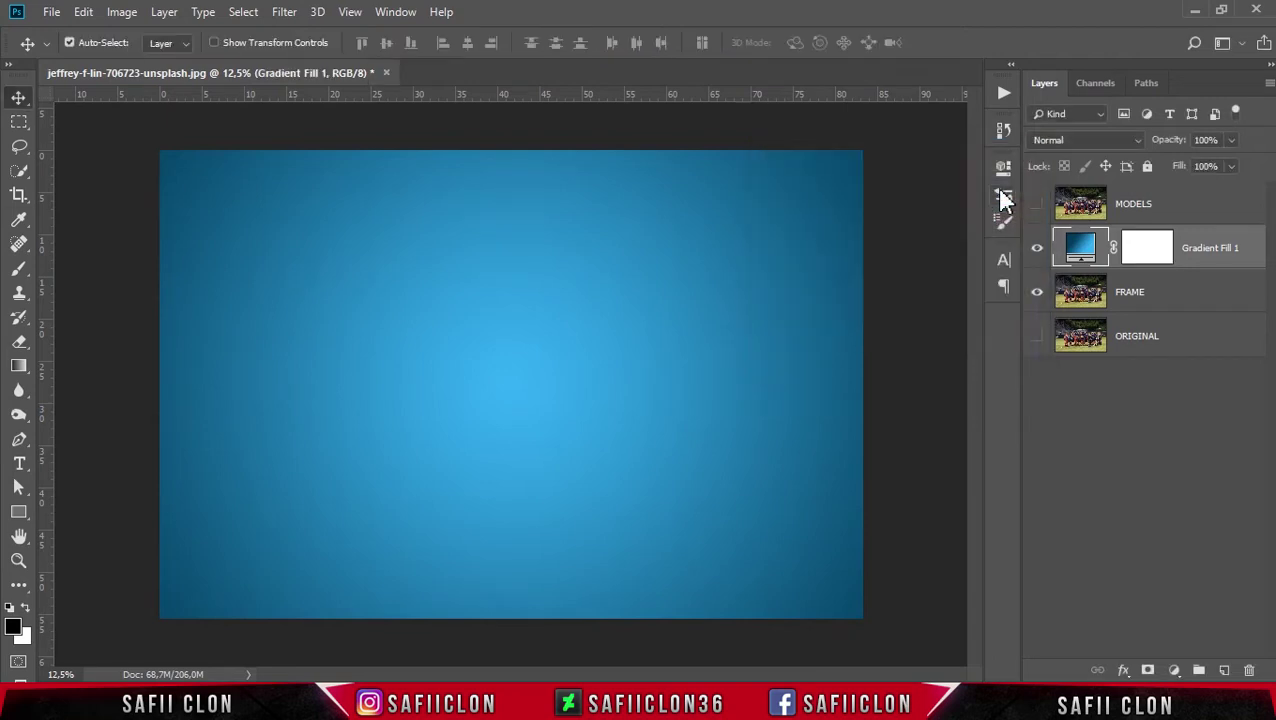
Move the gradient fill layer beneath the FRAME layer, keeping it above ORIGINAL.
left_click(1036, 292)
left_click_drag(1208, 247, 1216, 322)
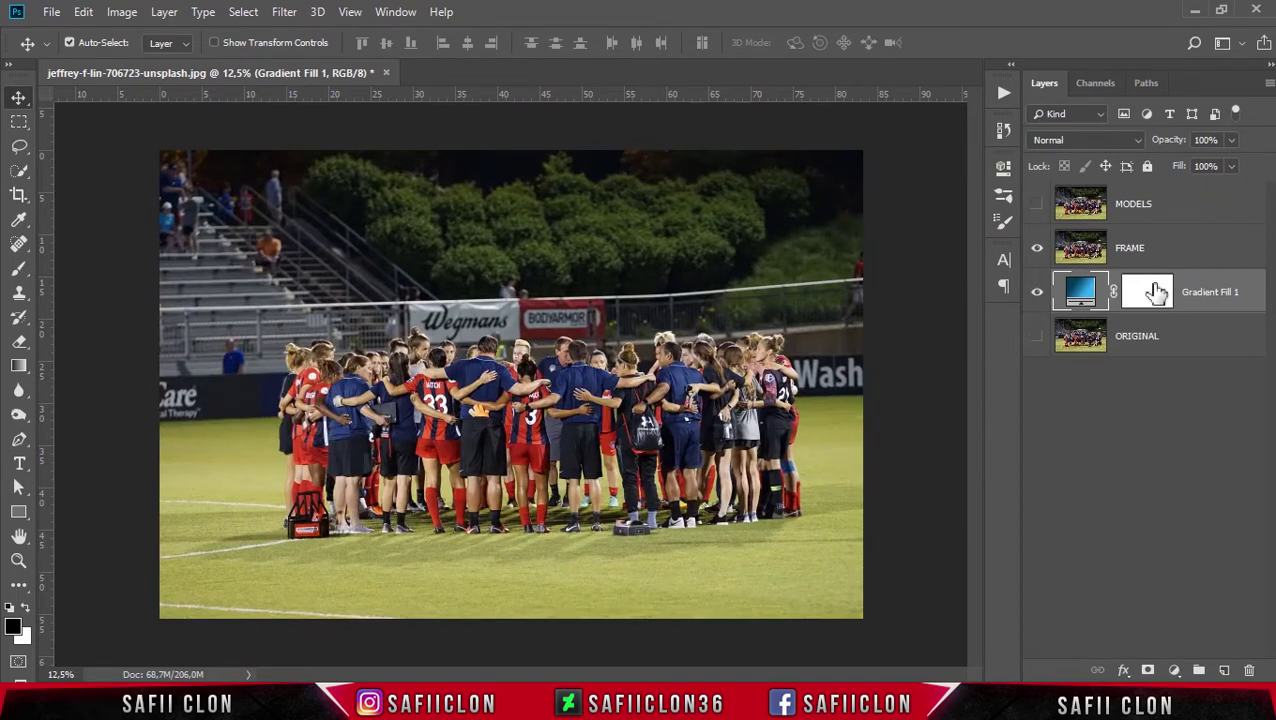
left_click(1208, 277)
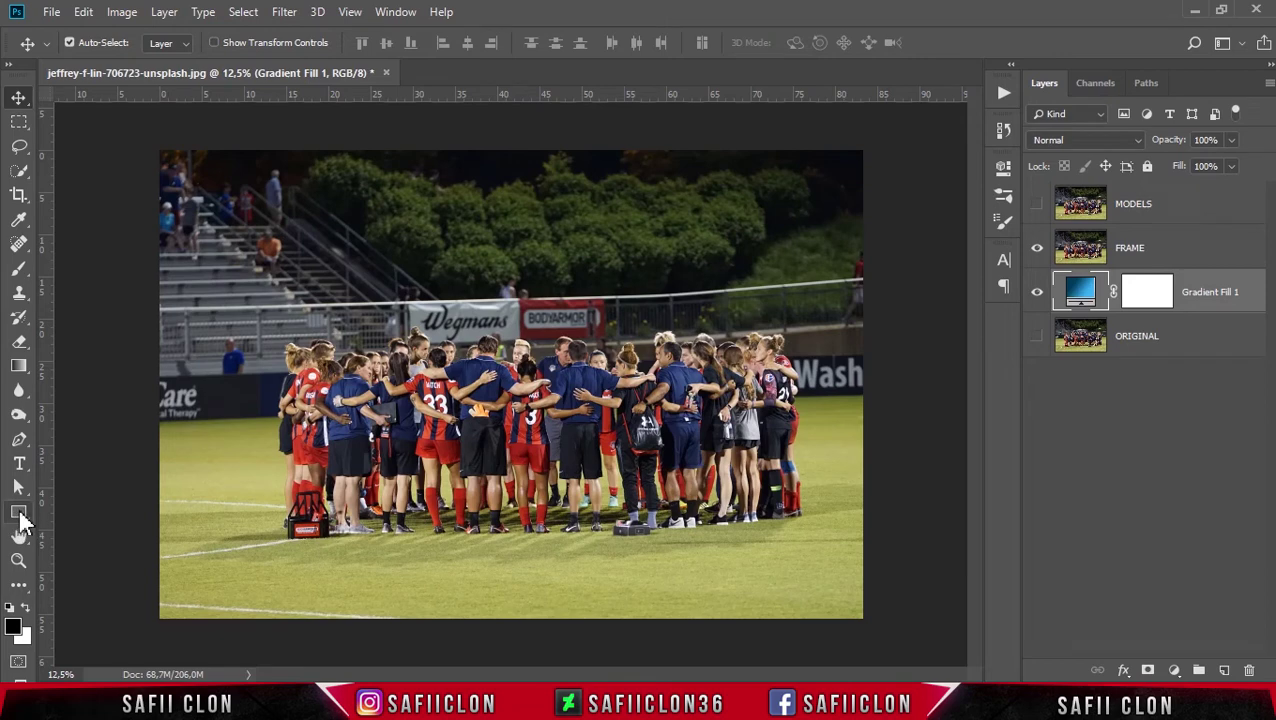
Set up the Rectangle tool in Shape mode with a solid white #ffffff fill.
left_click(19, 514)
left_click(102, 514)
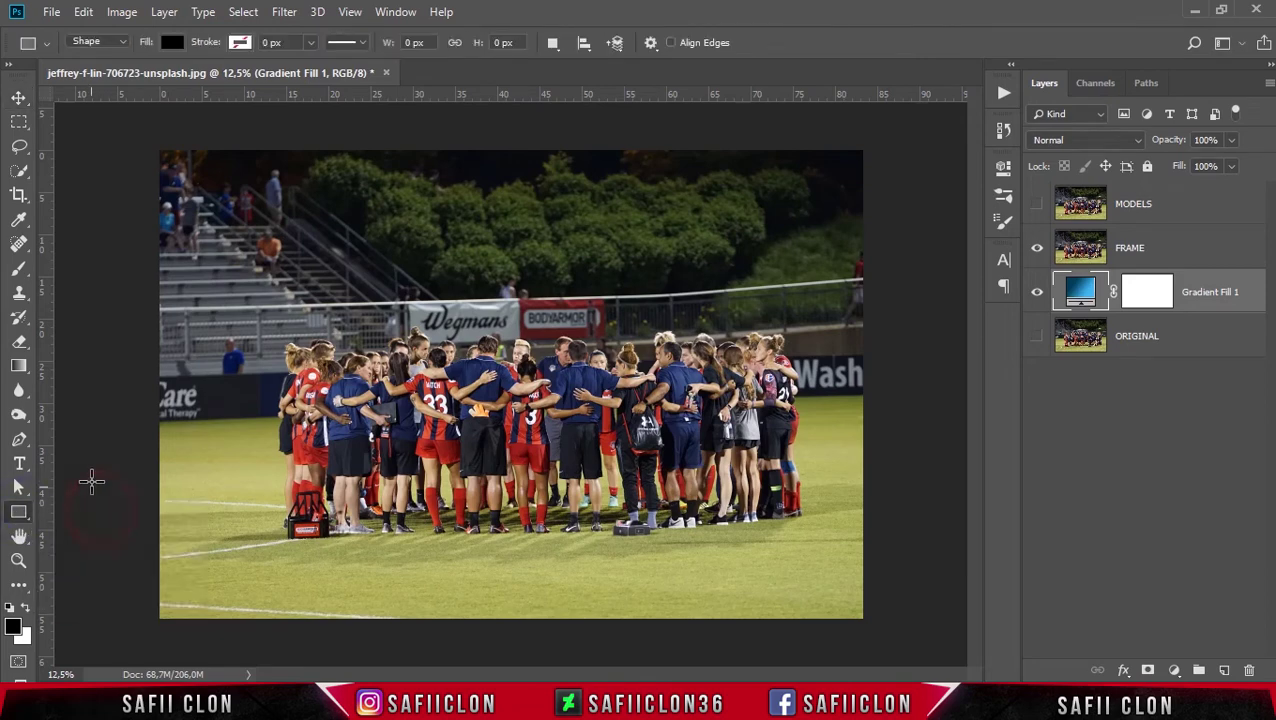
left_click(115, 42)
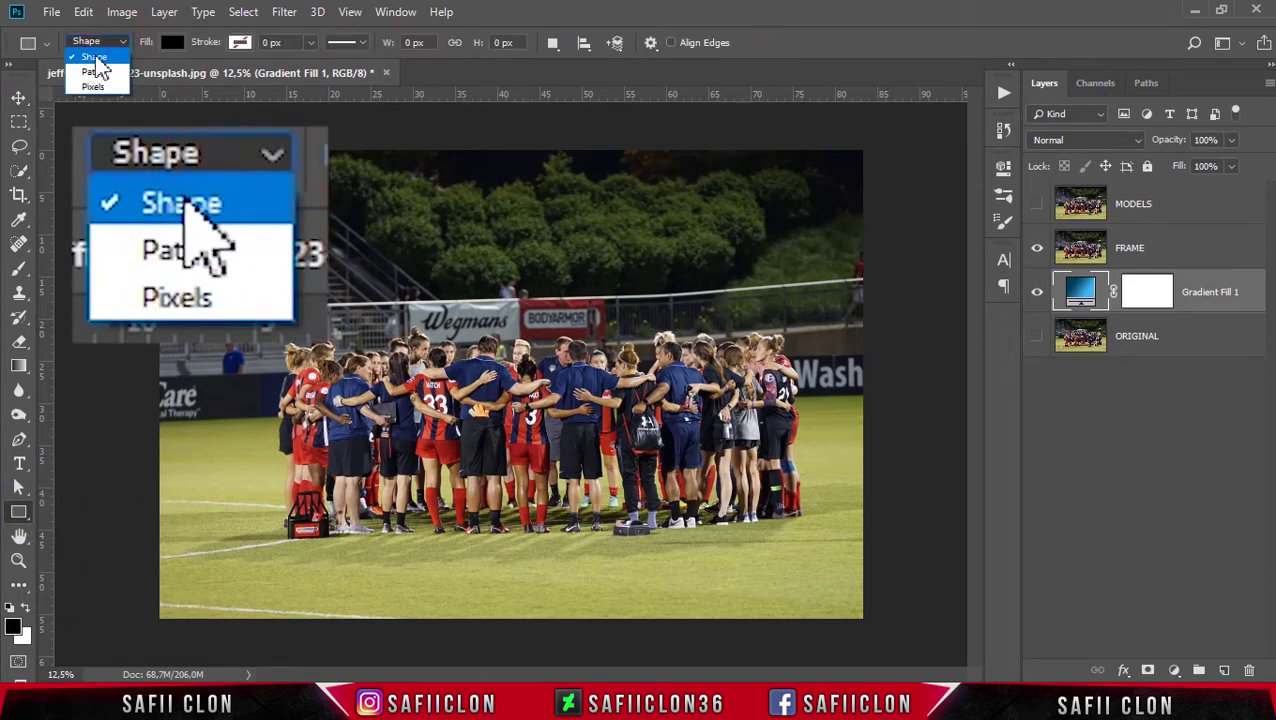
left_click(95, 58)
left_click(173, 44)
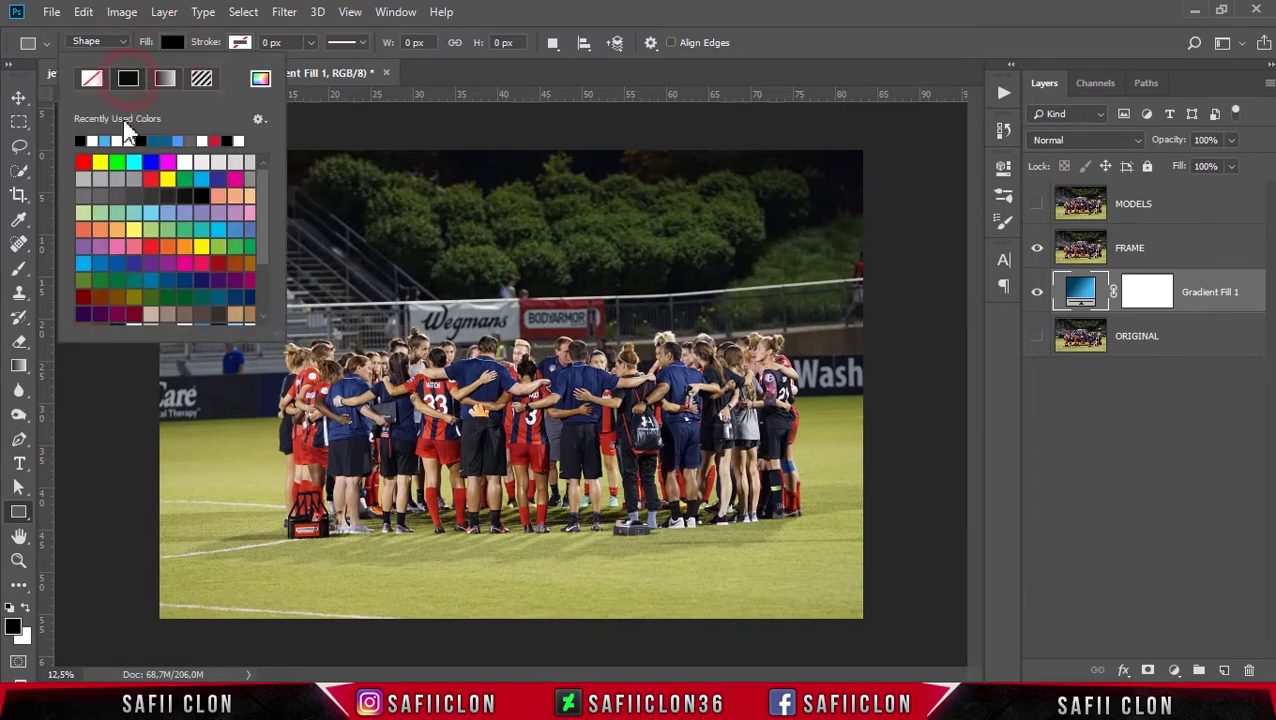
left_click(260, 80)
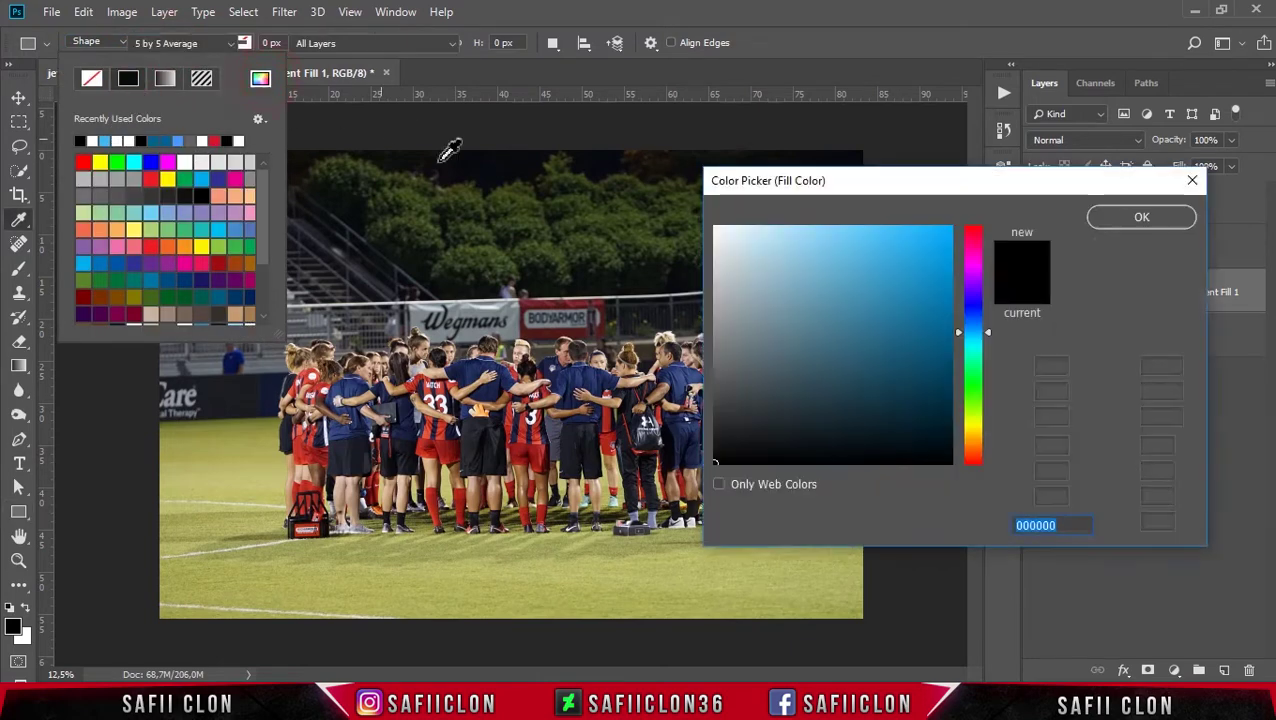
left_click(777, 276)
left_click(711, 228)
left_click(710, 226)
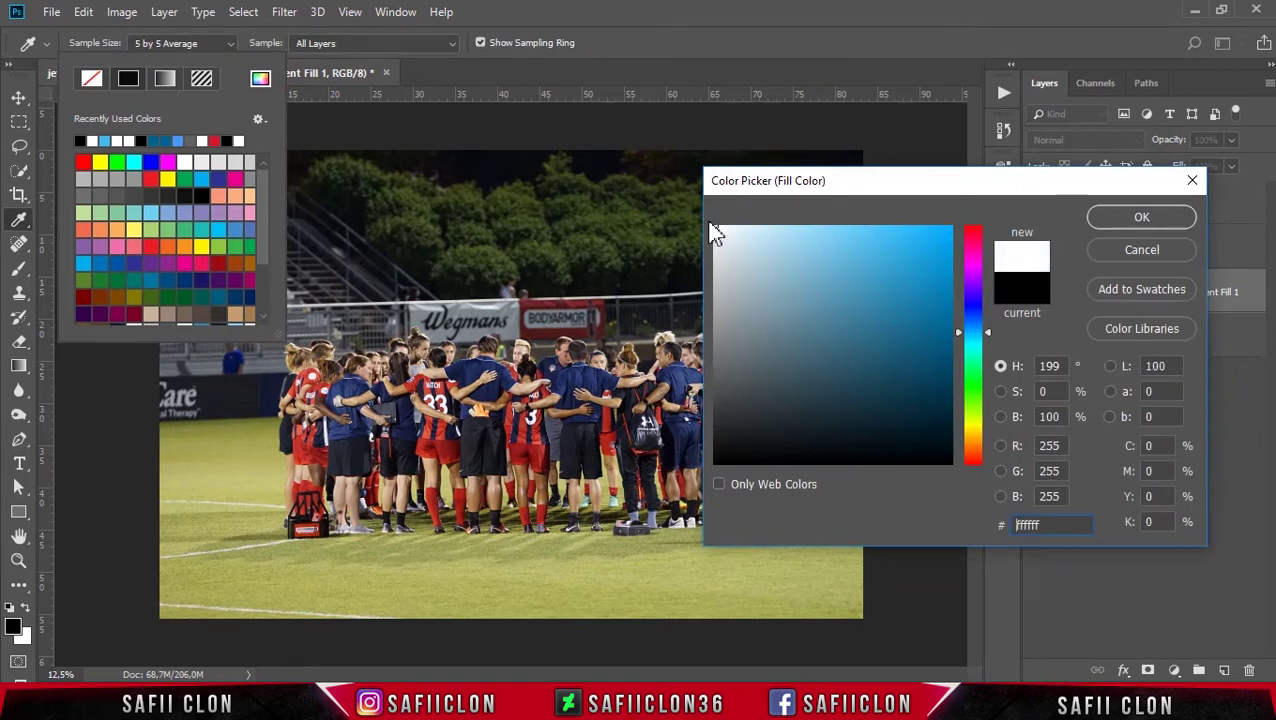
left_click(1143, 217)
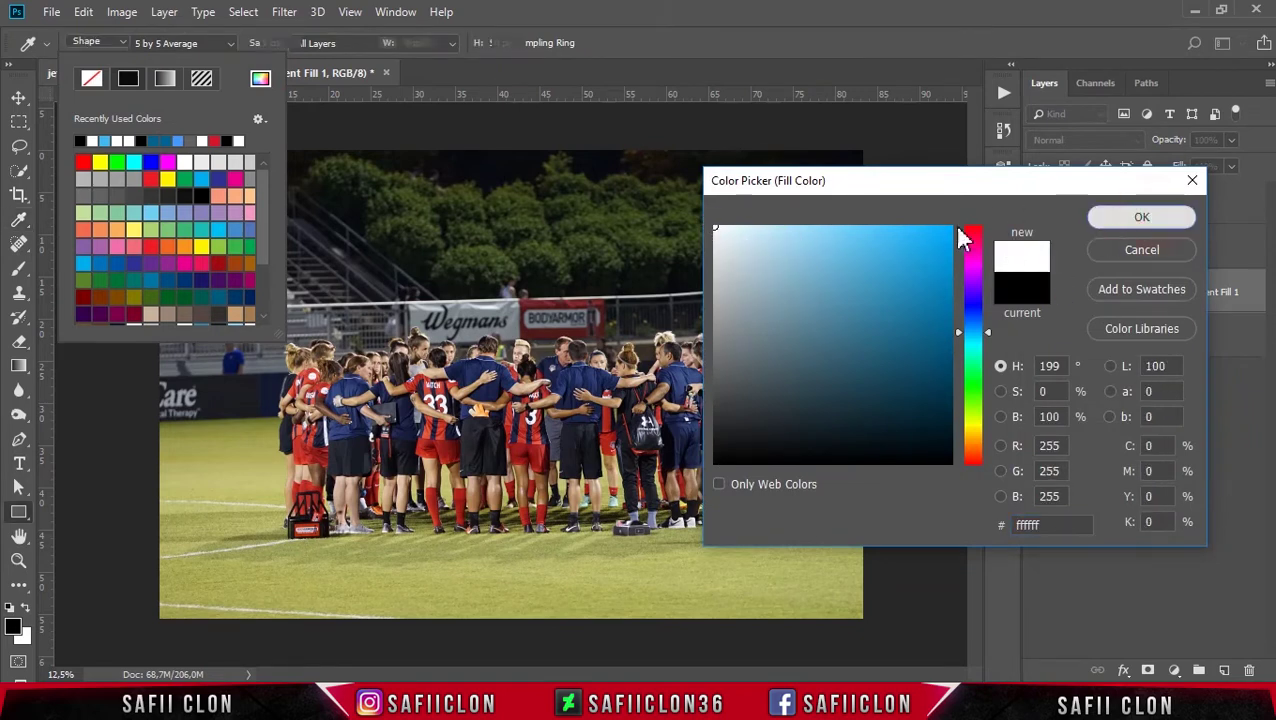
left_click(178, 44)
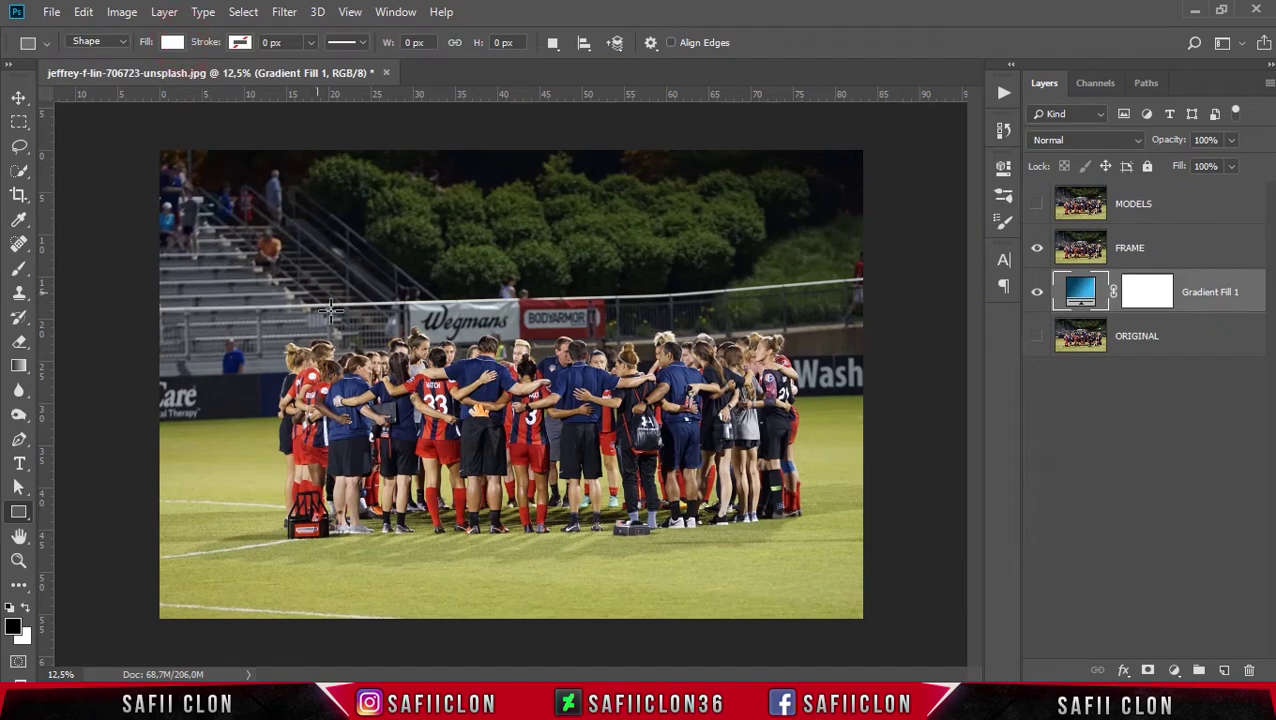
Draw a rectangle about 4744 by 1184 px across the team's legs and the grass in front of them.
left_click_drag(271, 440, 826, 576)
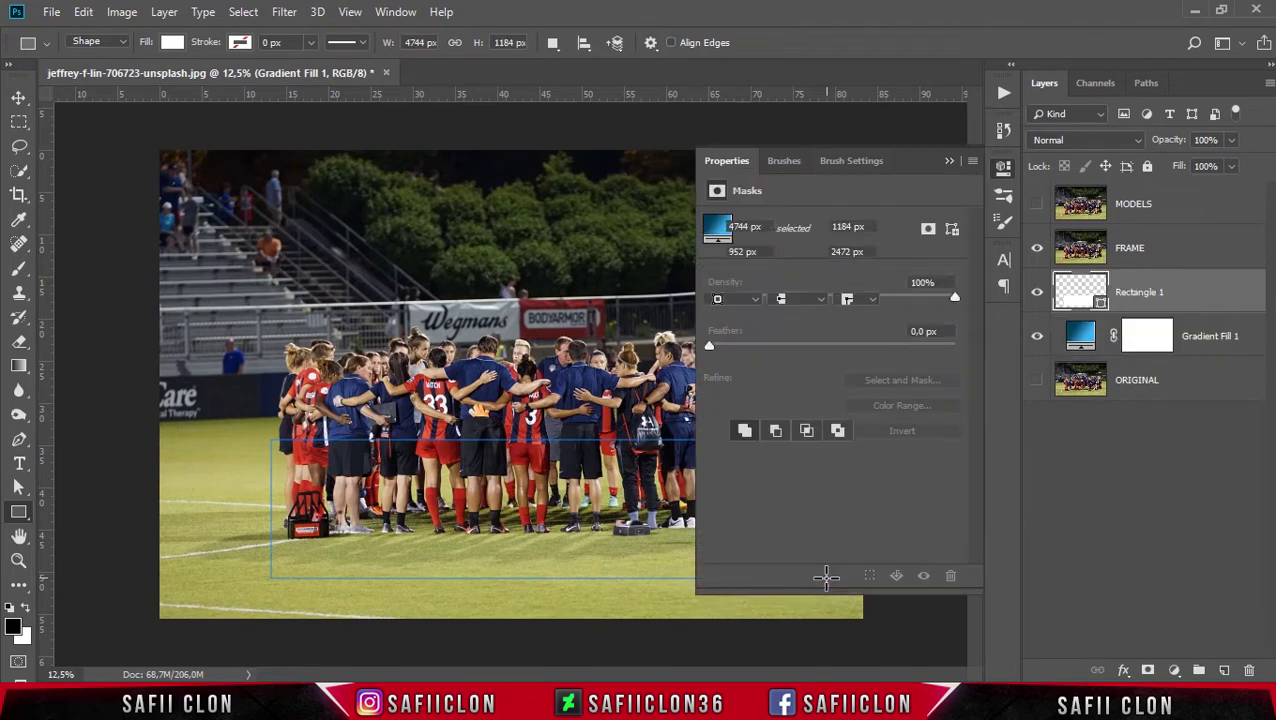
left_click(948, 161)
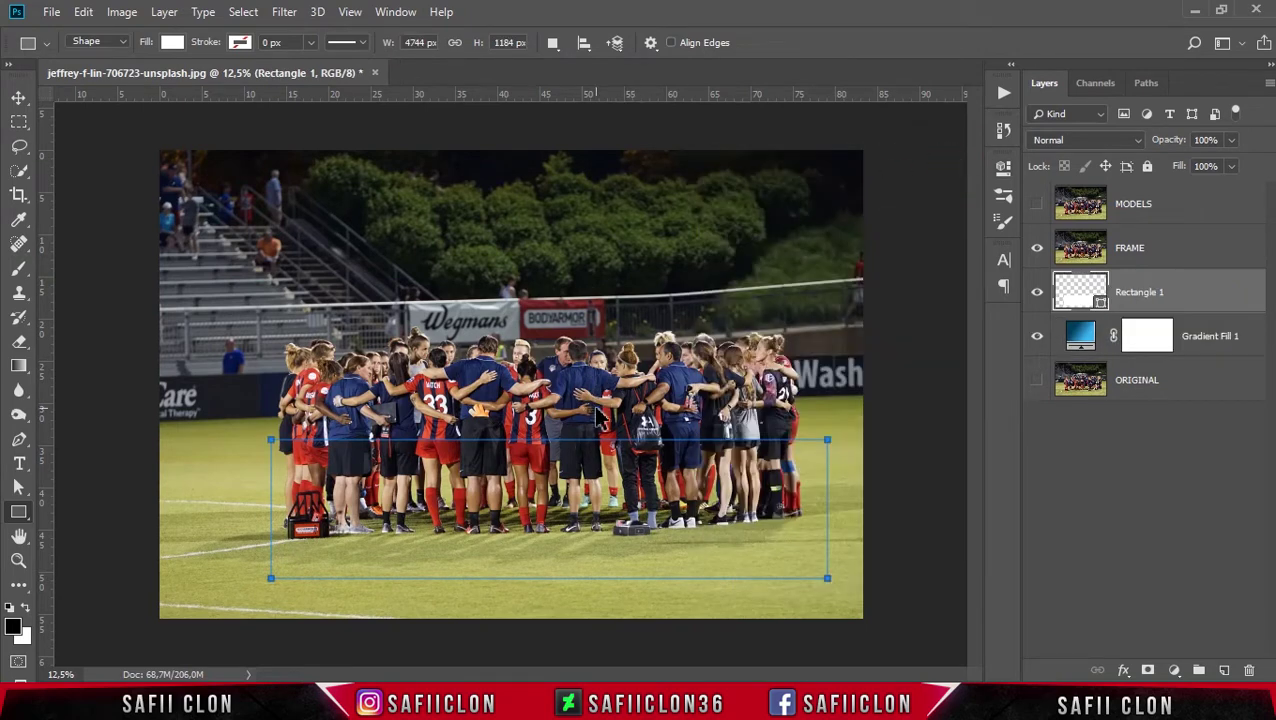
Transform the rectangle into a perspective trapezoid about 5307 by 1088 px, narrower along its upper edge, and accept converting it to a regular path.
key("ctrl+t")
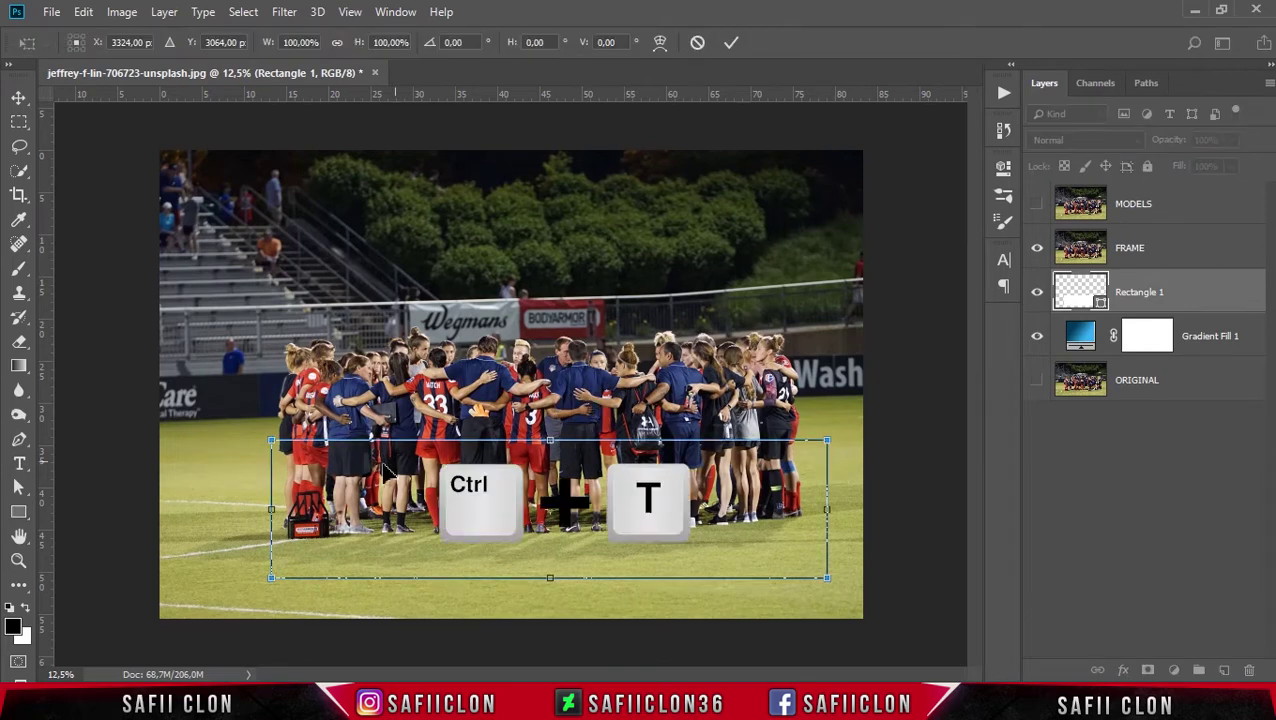
left_click_drag(550, 578, 557, 590)
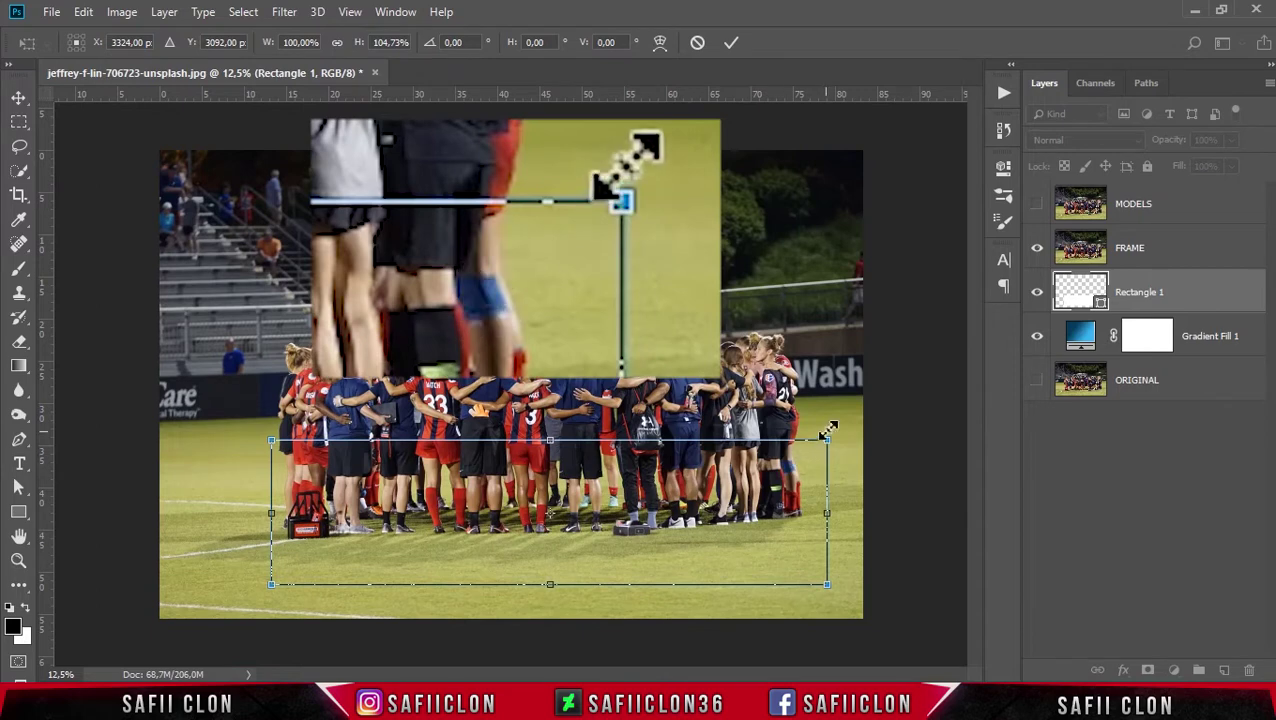
left_click_drag(828, 442, 788, 462)
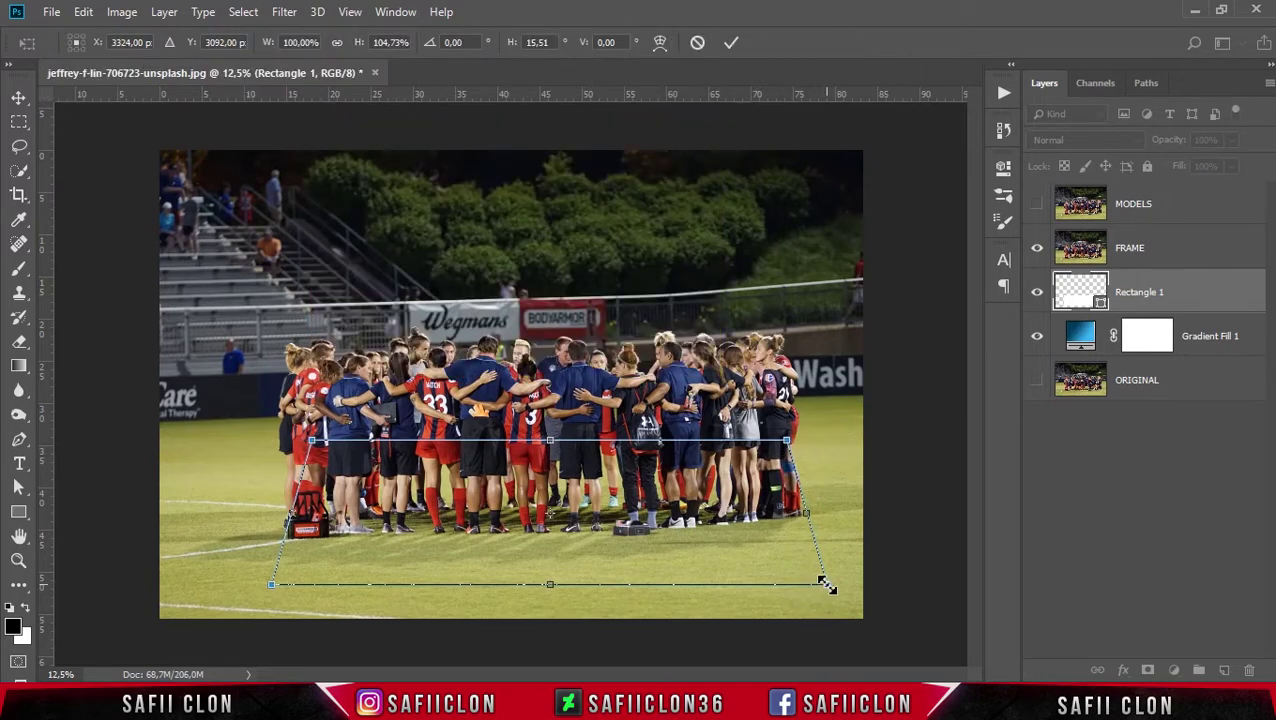
left_click_drag(828, 592, 856, 589)
left_click_drag(667, 510, 660, 496)
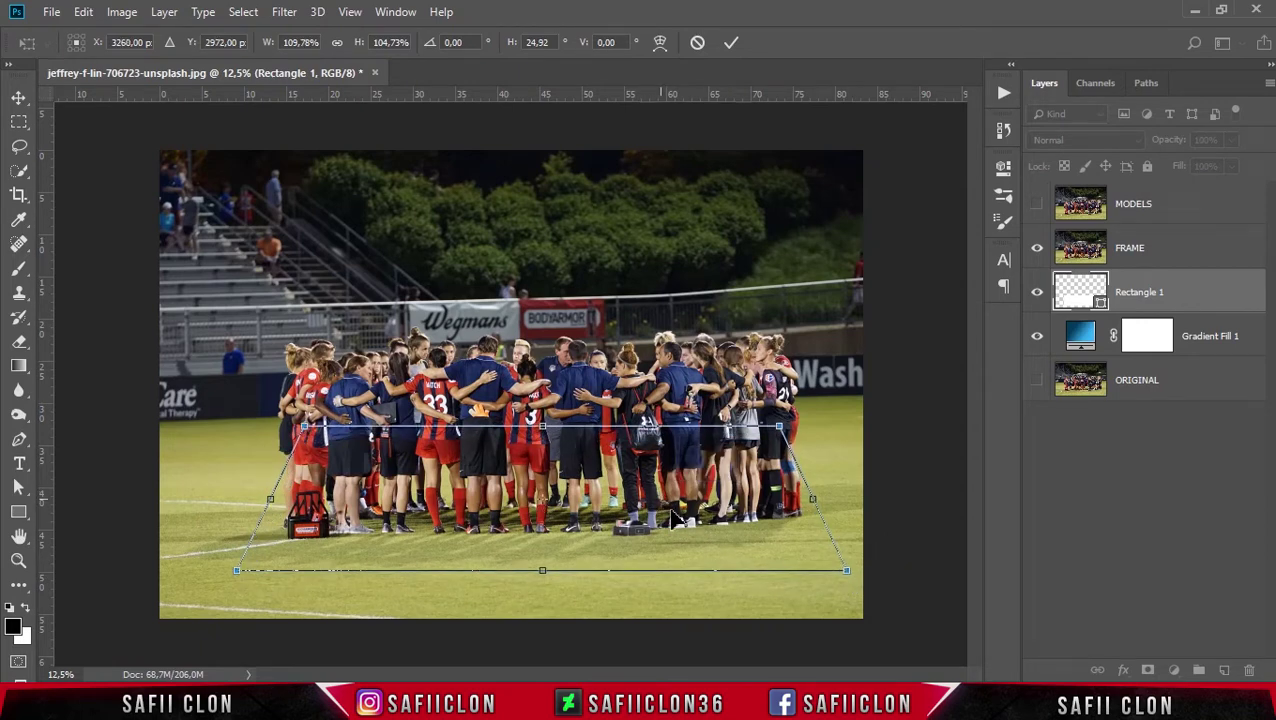
left_click_drag(813, 499, 820, 498)
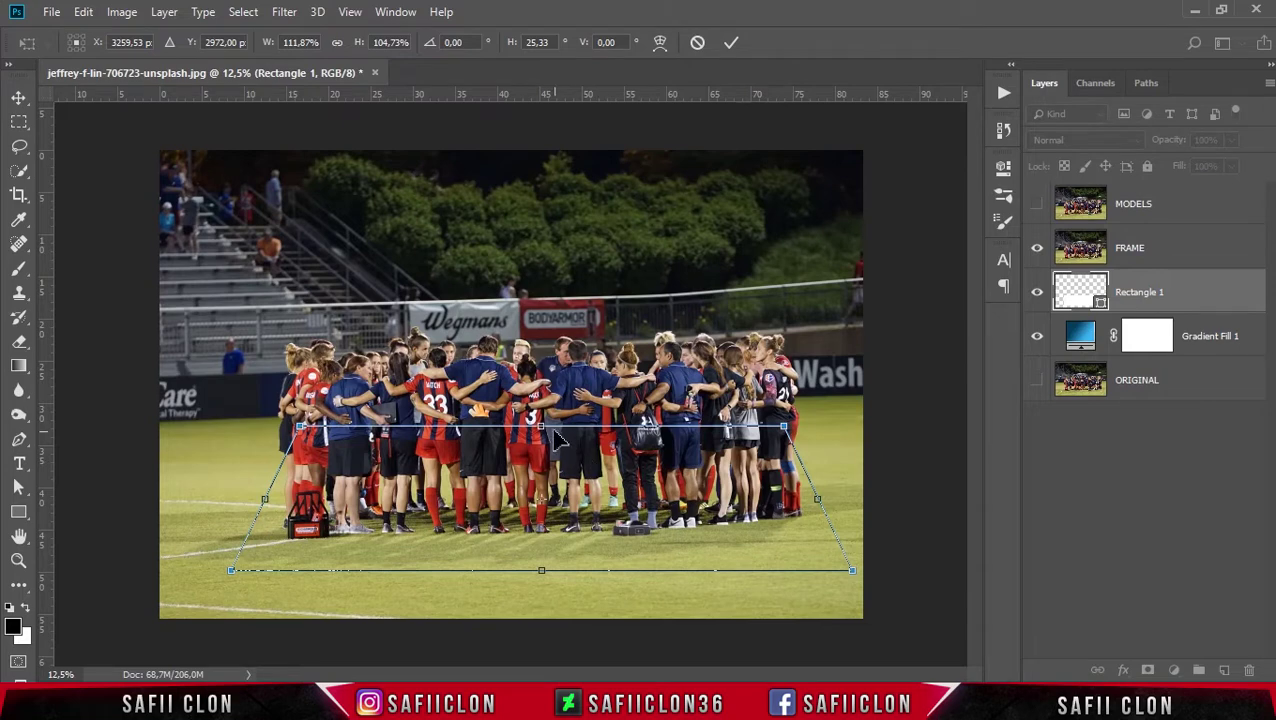
left_click_drag(541, 426, 541, 443)
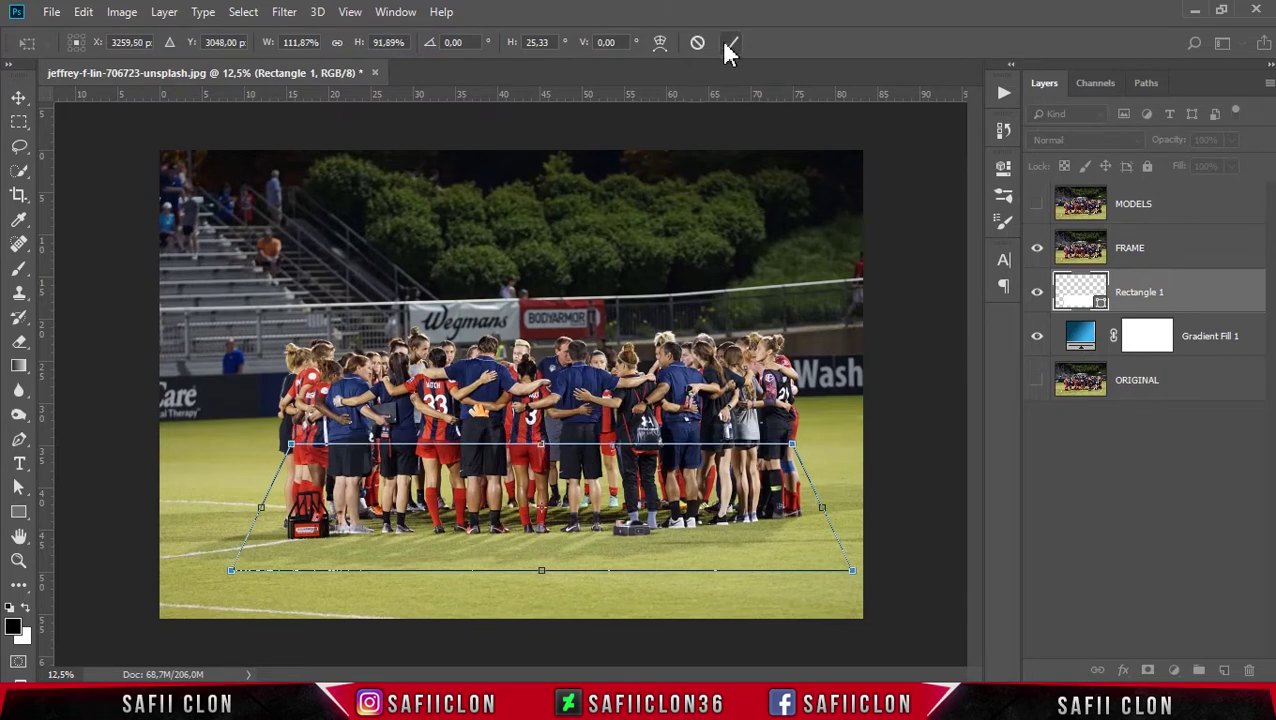
left_click(731, 45)
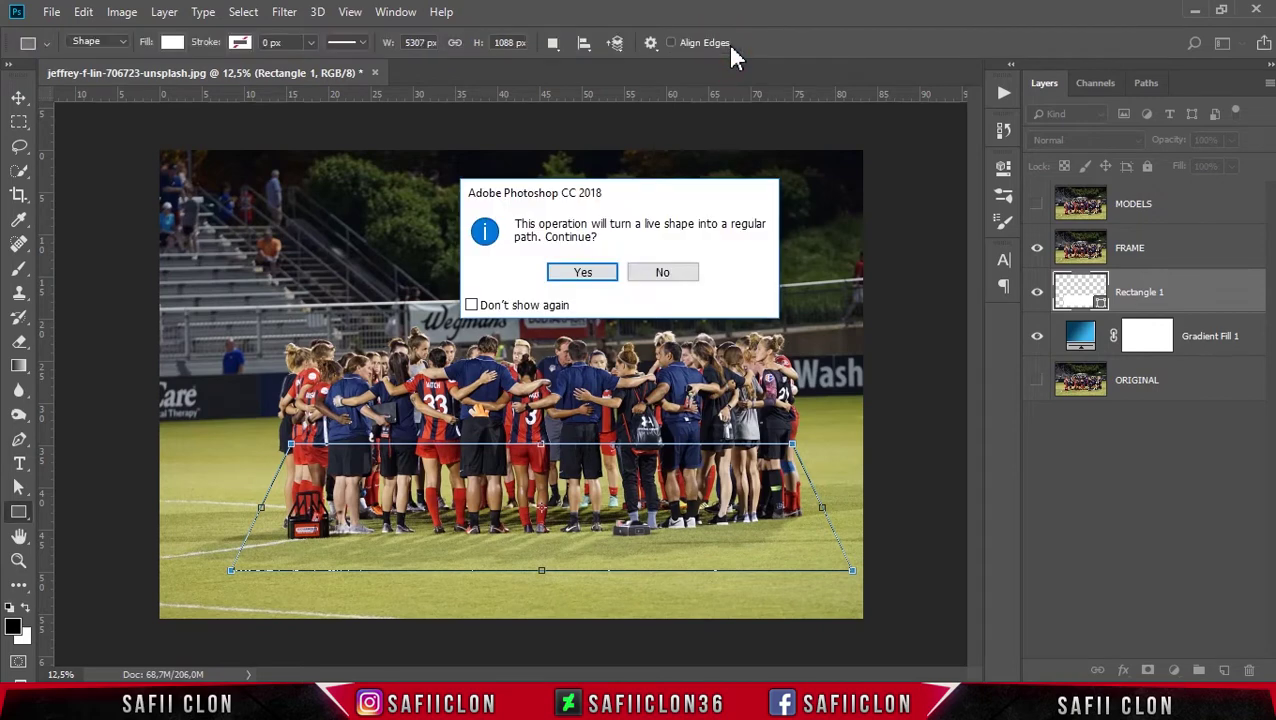
left_click(586, 279)
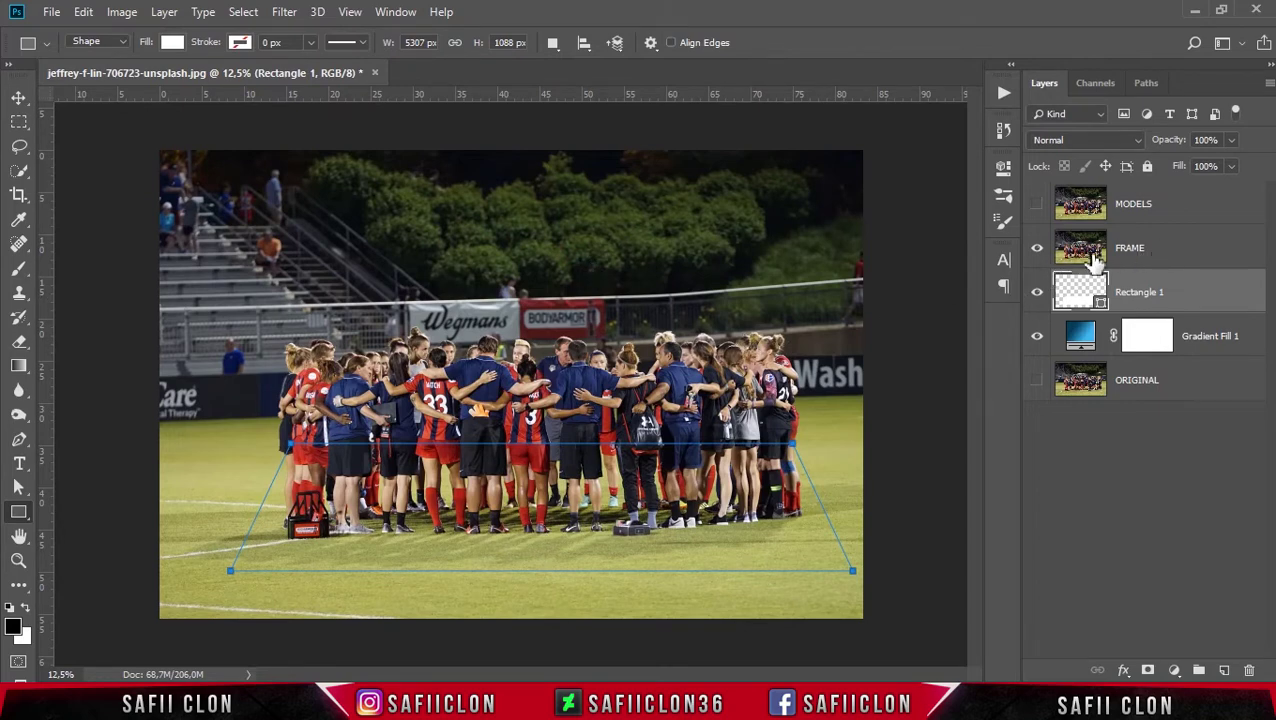
Clip the FRAME layer to the rectangle shape beneath it with a clipping mask.
left_click(1180, 252)
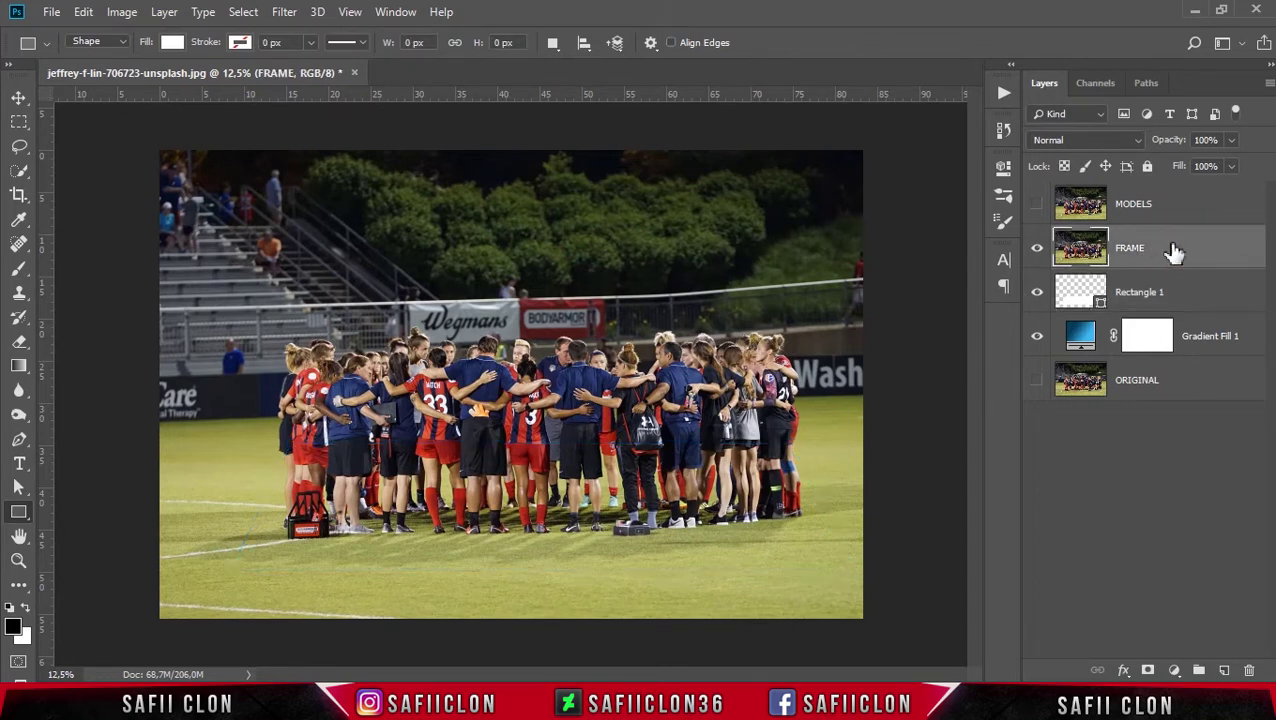
right_click(1172, 250)
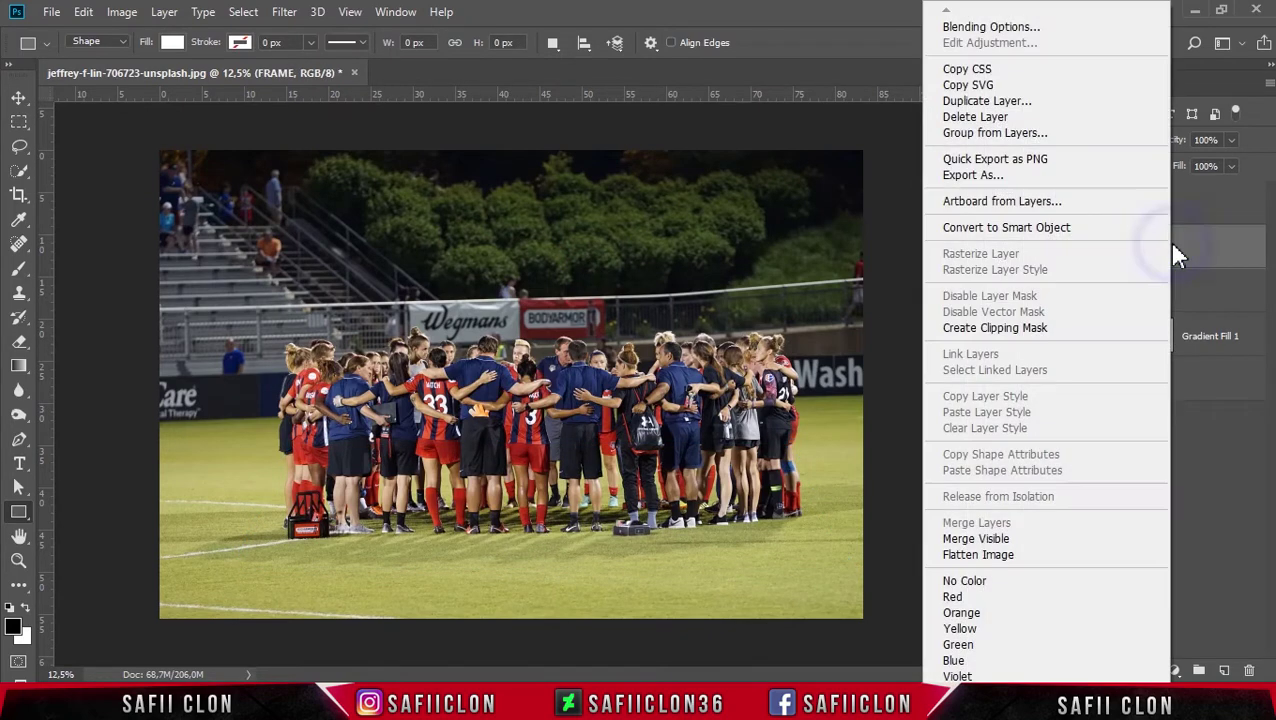
left_click(995, 328)
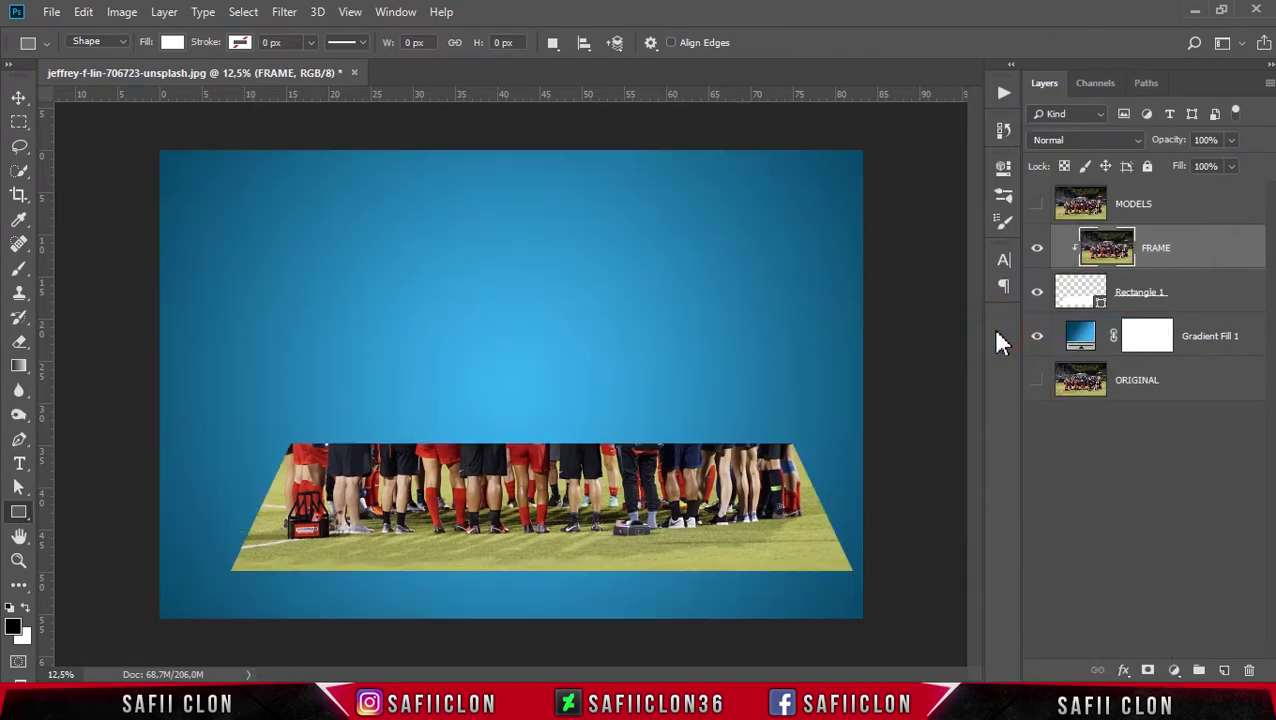
Add a Stroke layer style to the Rectangle 1 layer with a size of 54 px and the position Inside.
left_click(1185, 293)
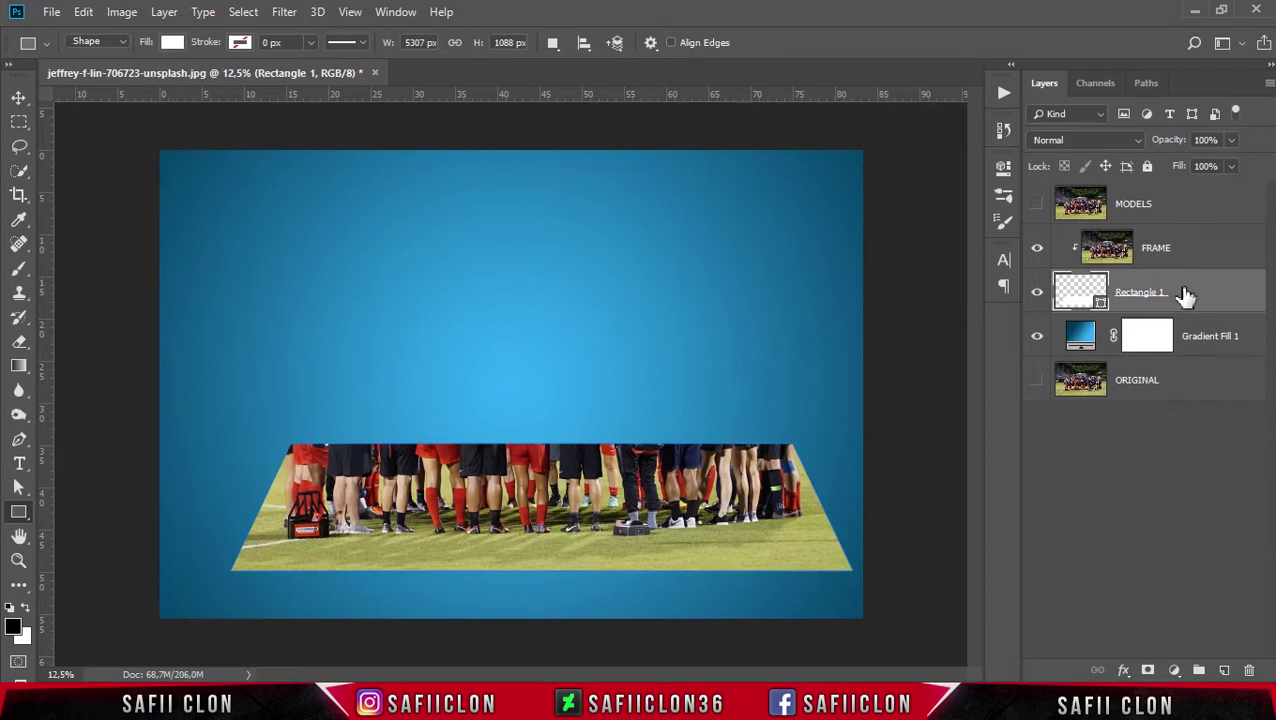
right_click(1184, 293)
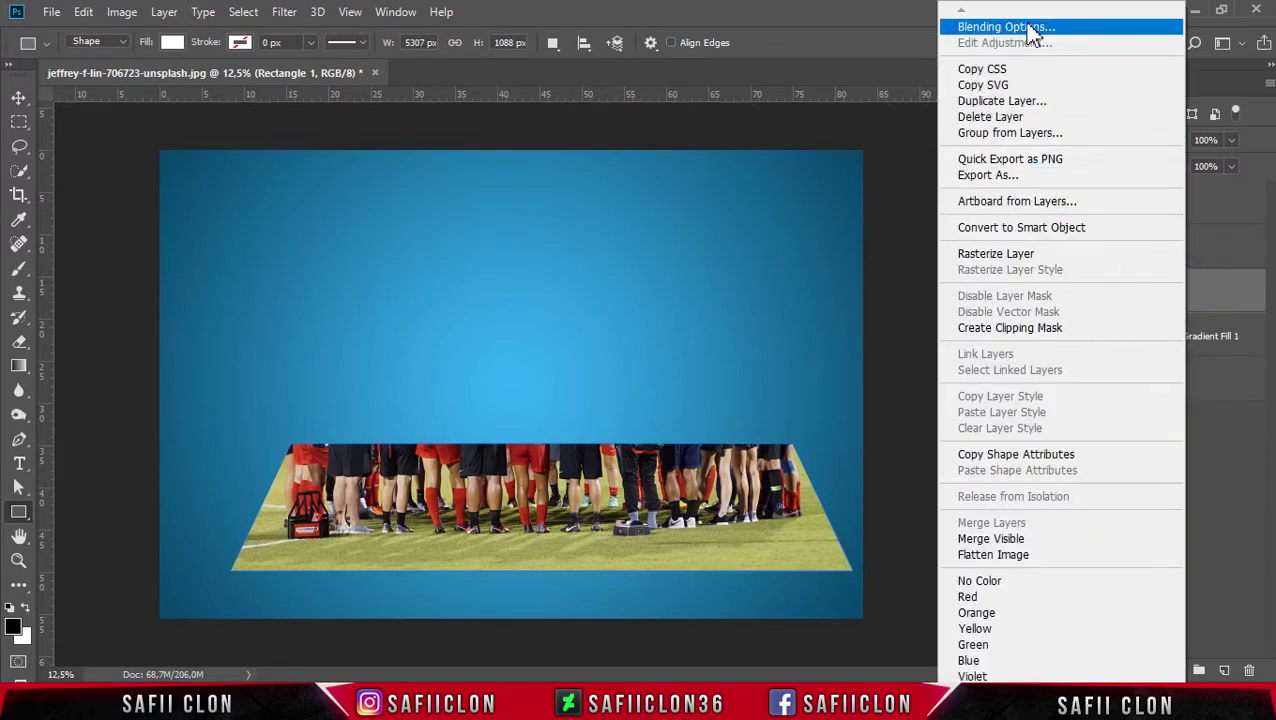
left_click(1031, 37)
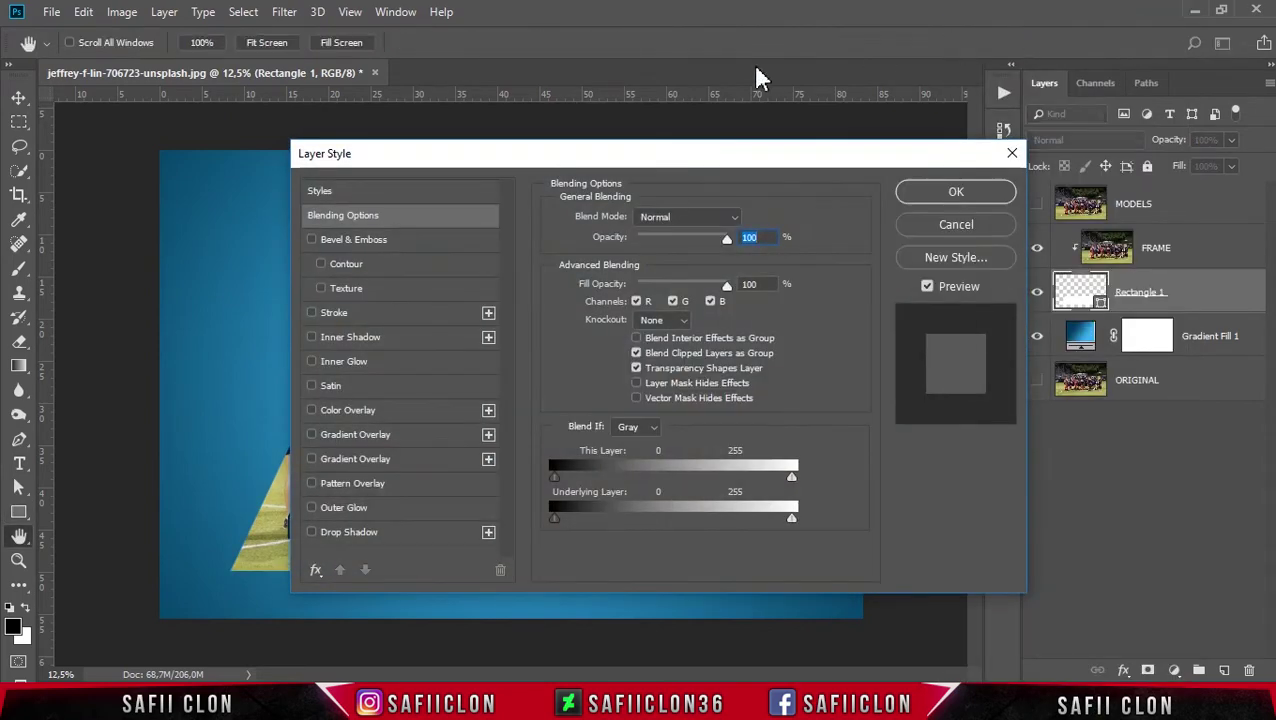
left_click_drag(558, 157, 787, 45)
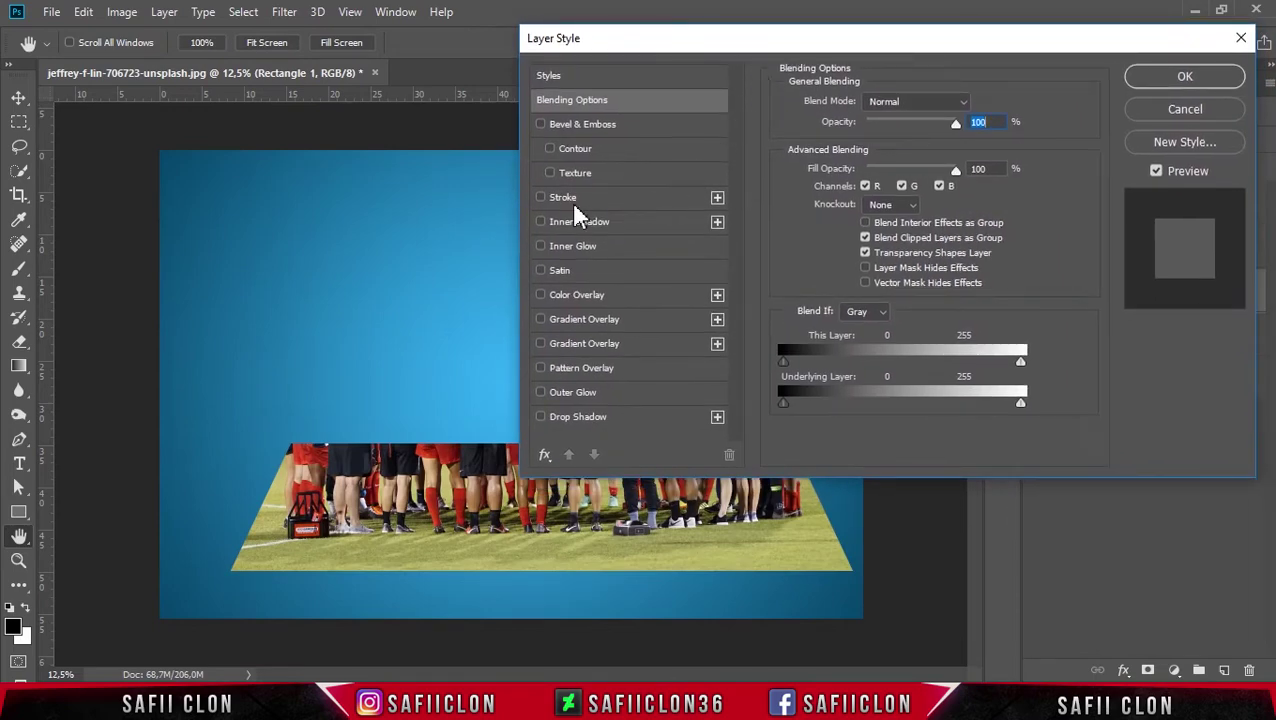
left_click(583, 200)
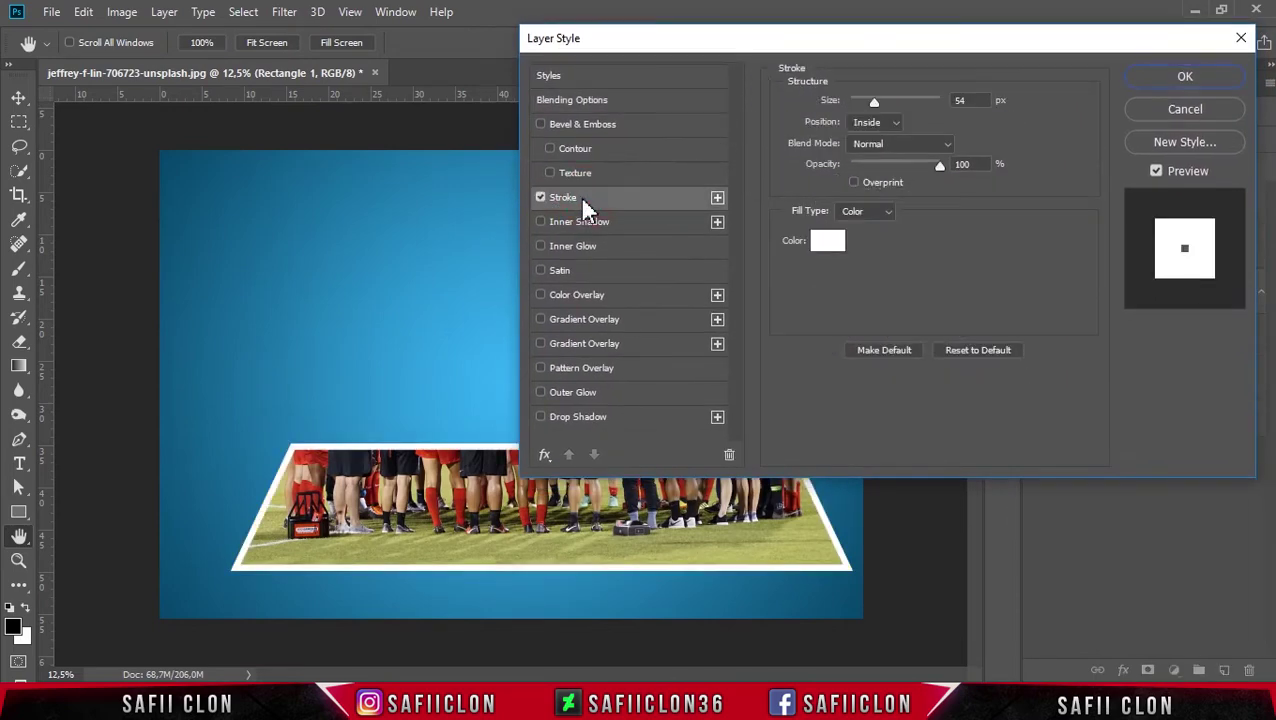
double_click(971, 100)
mouse_move(874, 104)
left_mouse_down()
mouse_move(887, 104)
mouse_move(871, 104)
left_mouse_up()
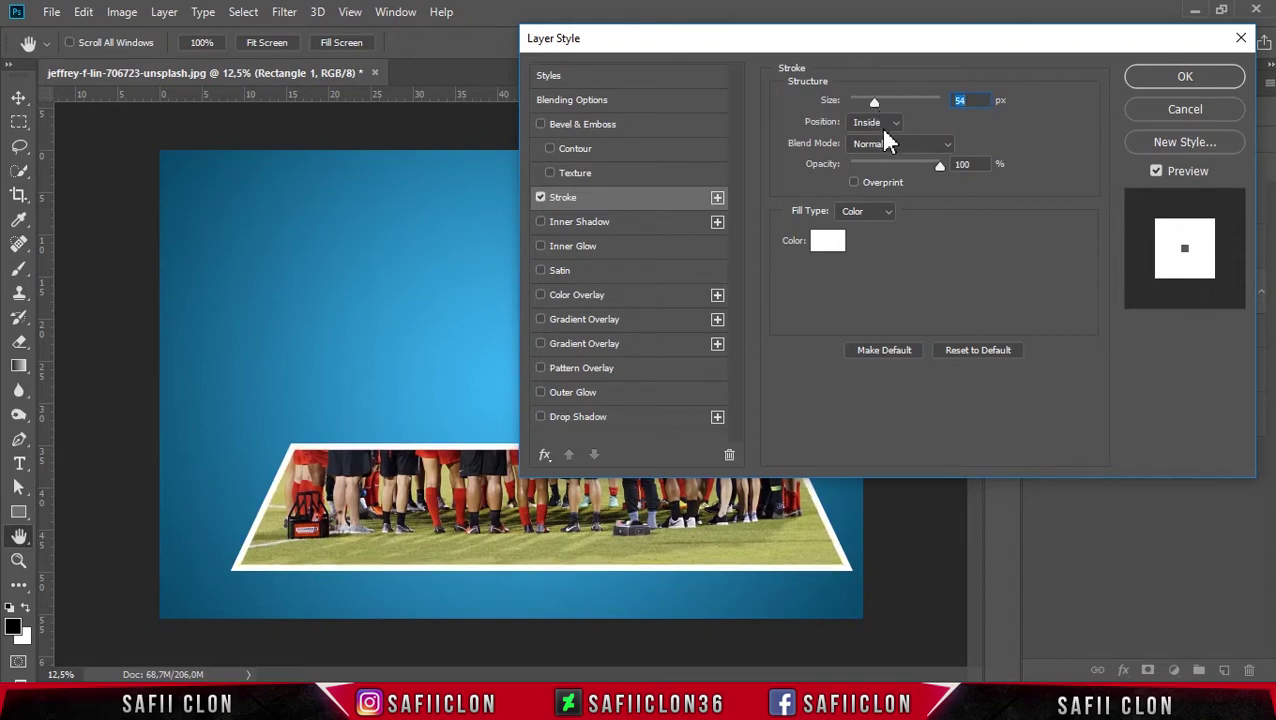
left_click(877, 122)
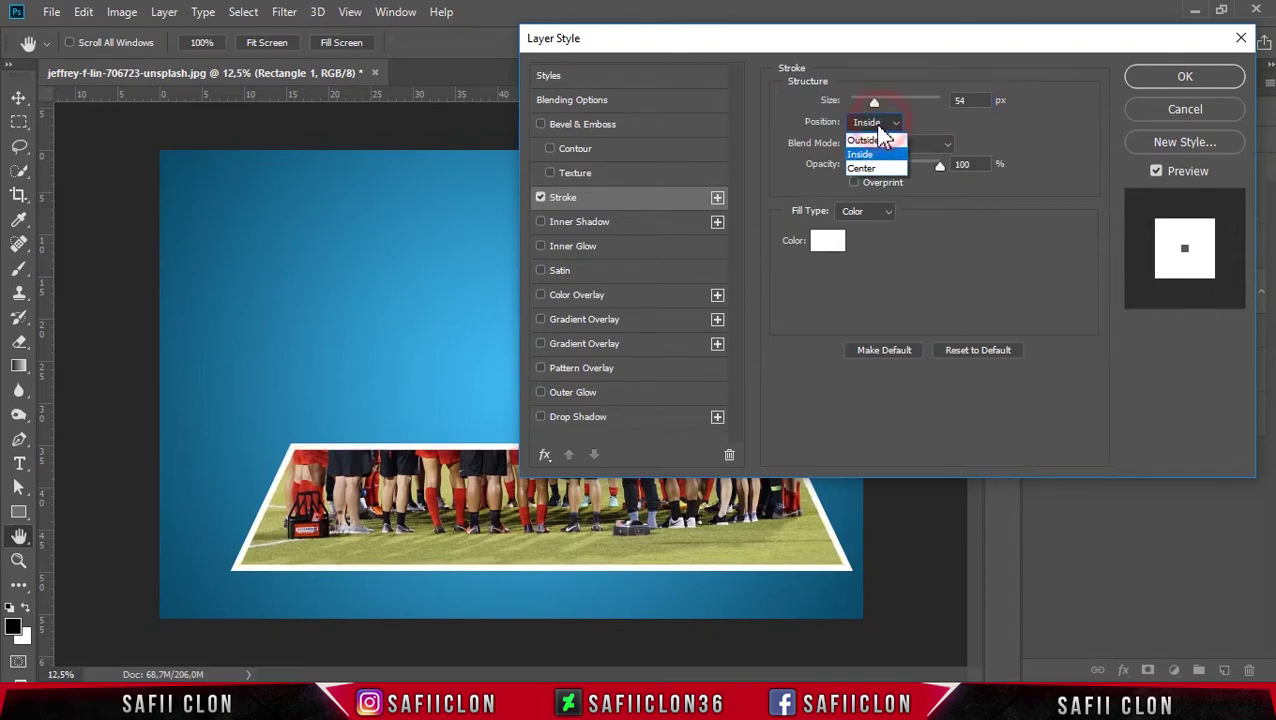
left_click(871, 156)
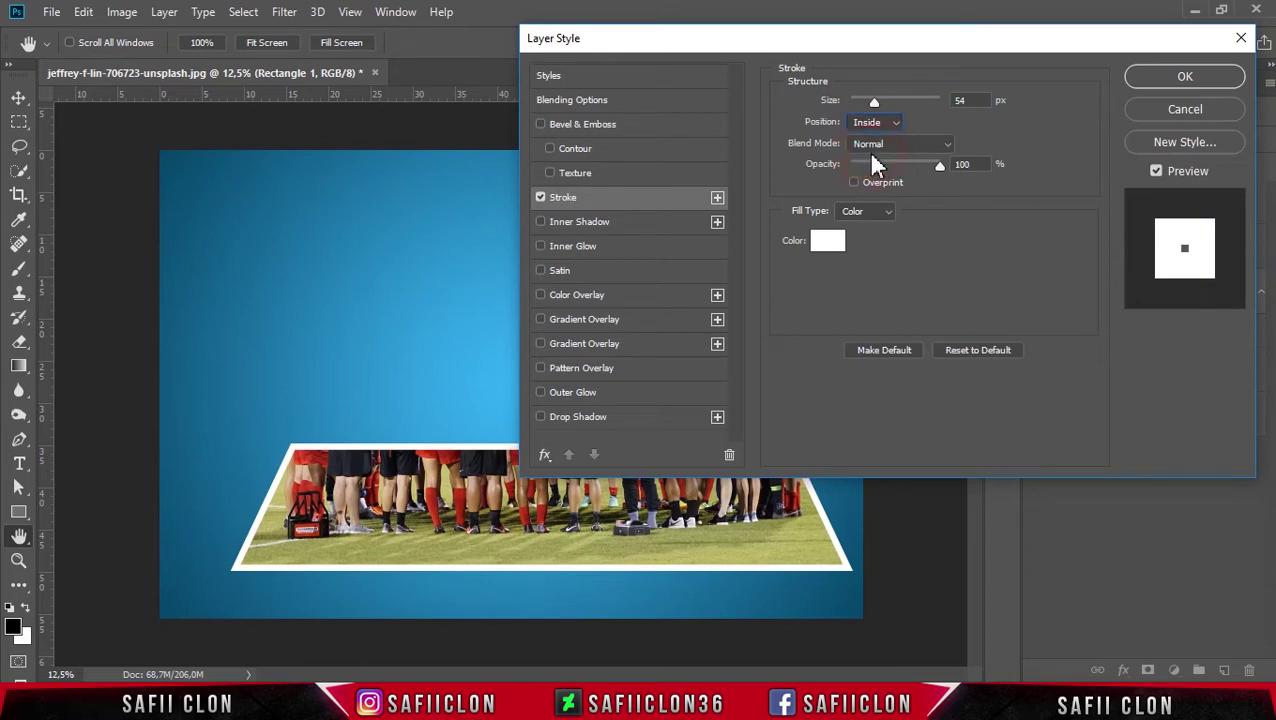
Give the stroke Normal blend mode, 100% opacity and a white color, and apply the layer style.
left_click(902, 148)
left_click(888, 163)
left_click_drag(934, 168, 961, 186)
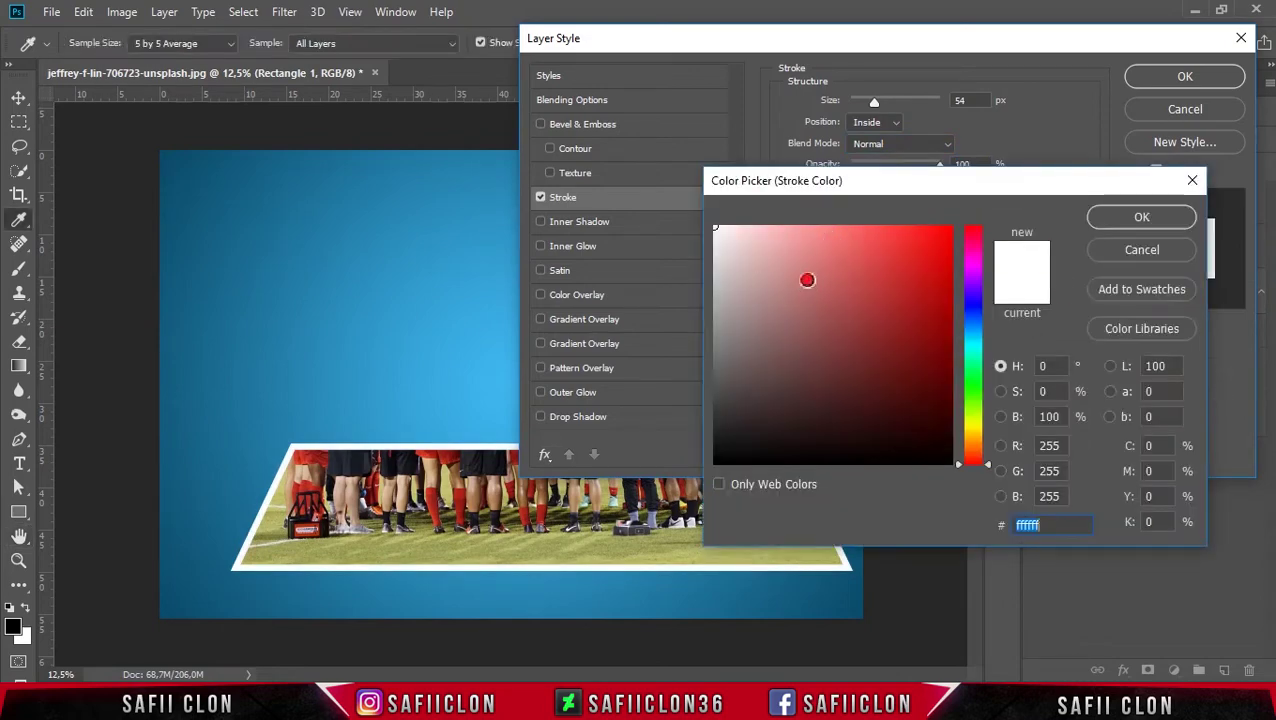
left_click_drag(806, 279, 709, 223)
left_click(1110, 217)
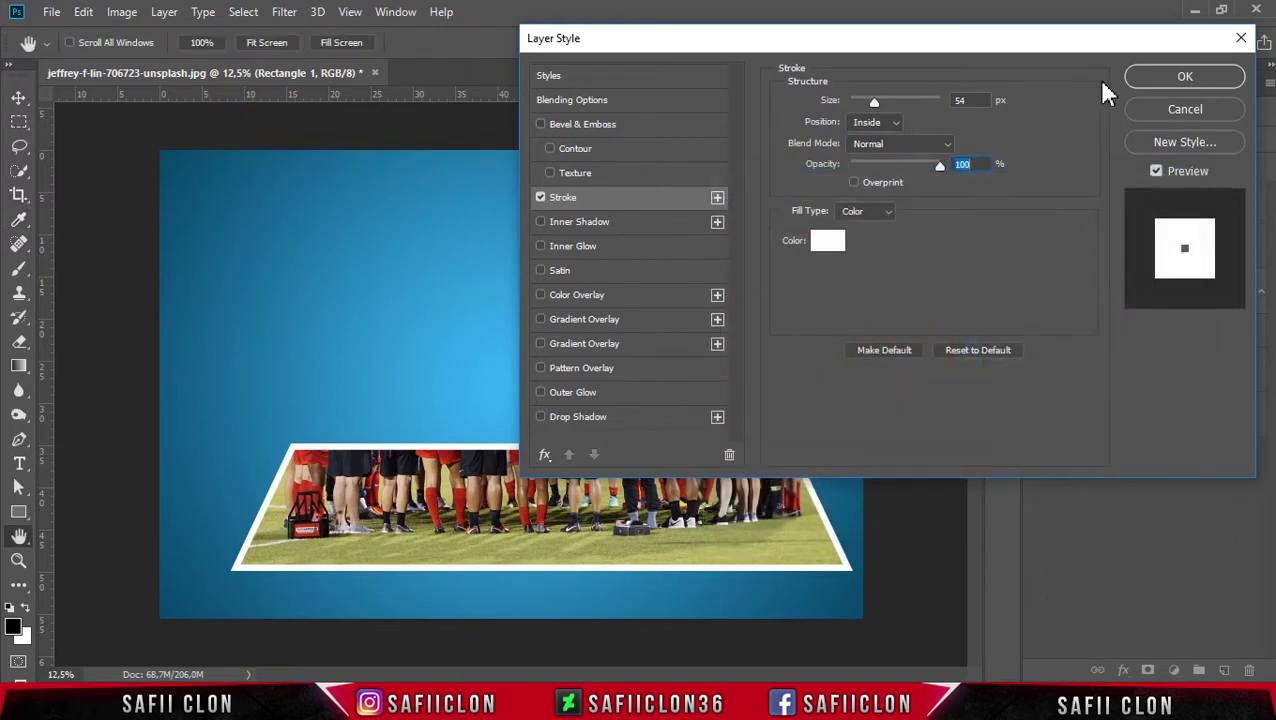
left_click(1184, 77)
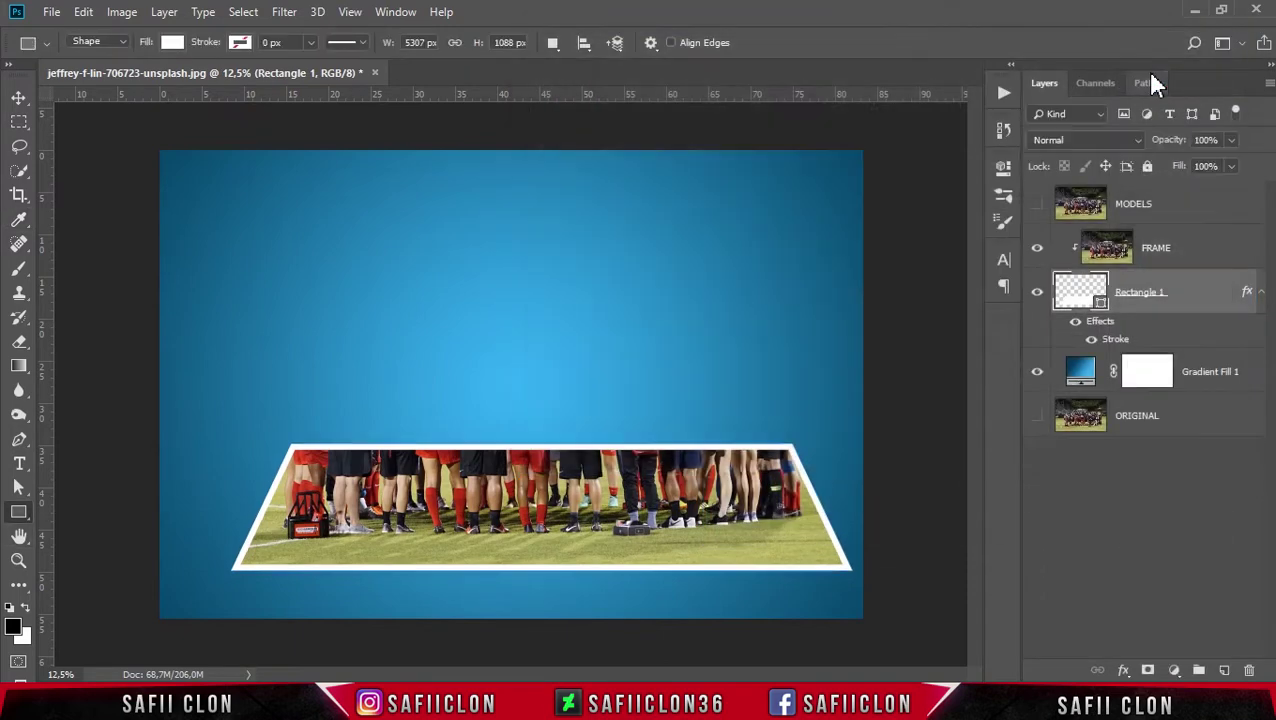